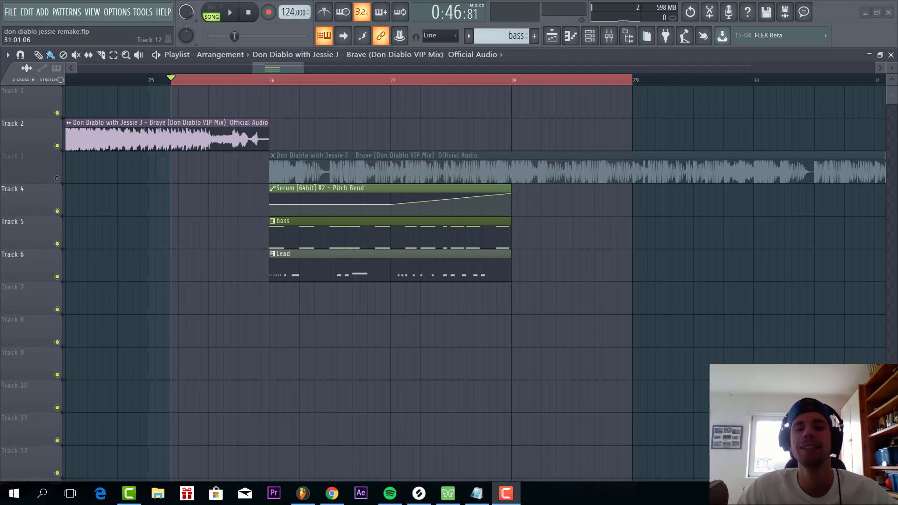
Step: Play back the highlighted section of the arrangement to hear the finished bass and lead
{"action": "key", "text": "space"}
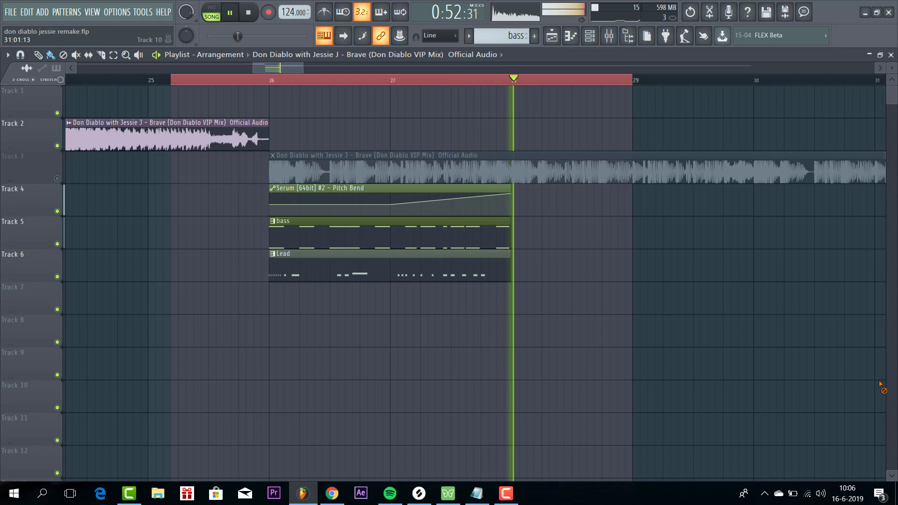
{"action": "key", "text": "space"}
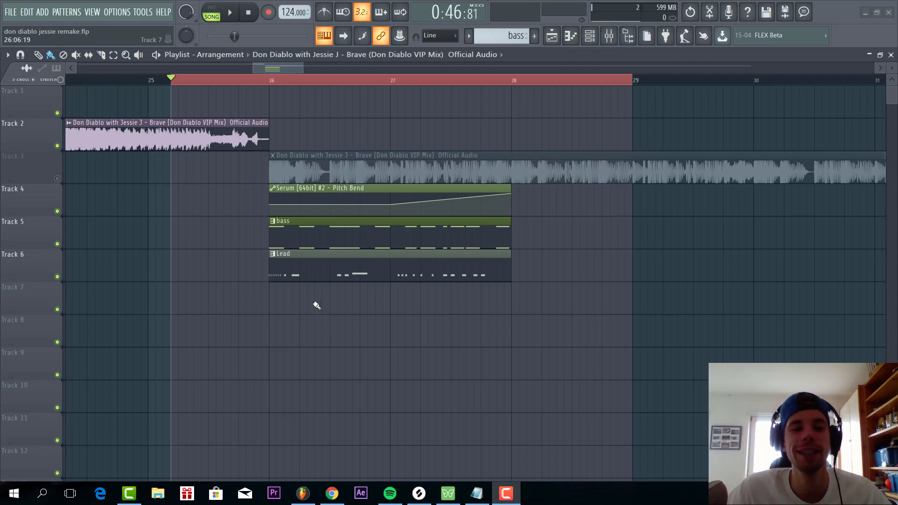
Step: Switch to pattern playback and look at the bass pattern's notes in the piano roll
{"action": "key", "text": "l"}
{"action": "key", "text": "space"}
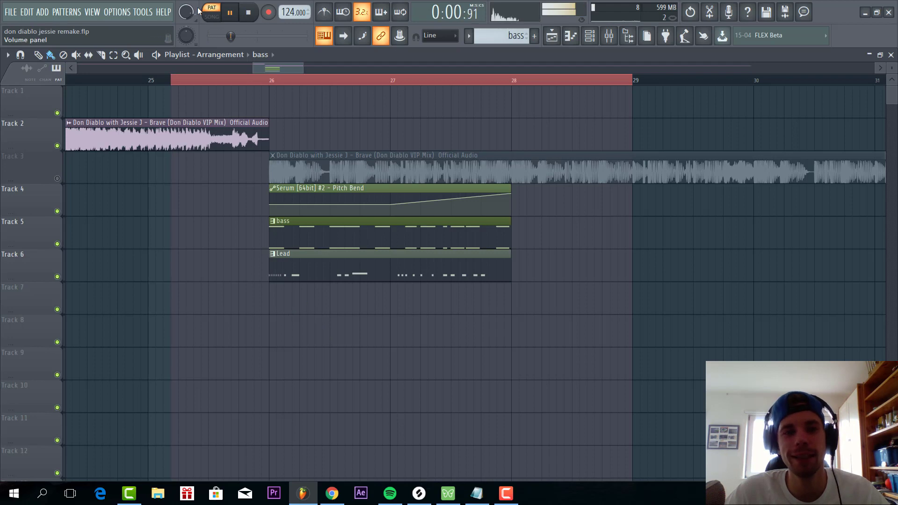
{"action": "left_click", "coordinate": [330, 274]}
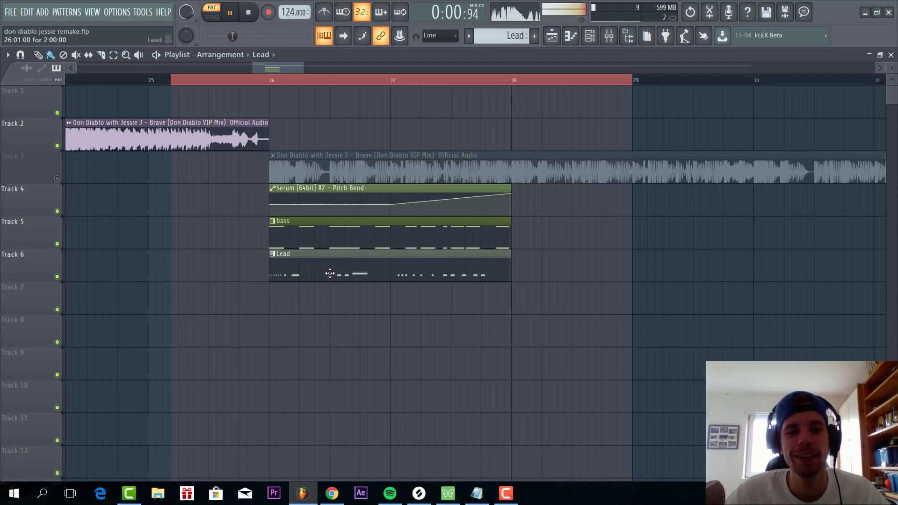
{"action": "double_click", "coordinate": [330, 238]}
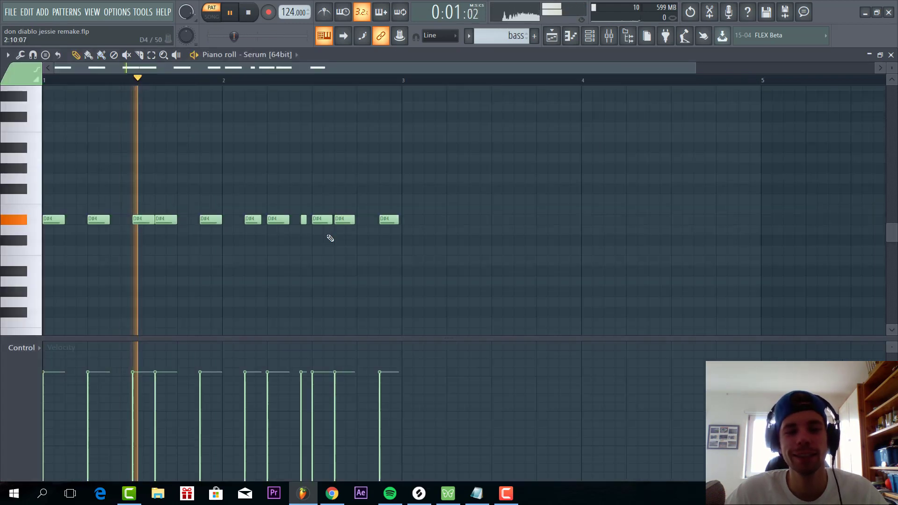
{"action": "key", "text": "Escape"}
Step: Mute the first Serum channel in the bass pattern and show the Serum #3 layer's instrument window
{"action": "left_click", "coordinate": [307, 123]}
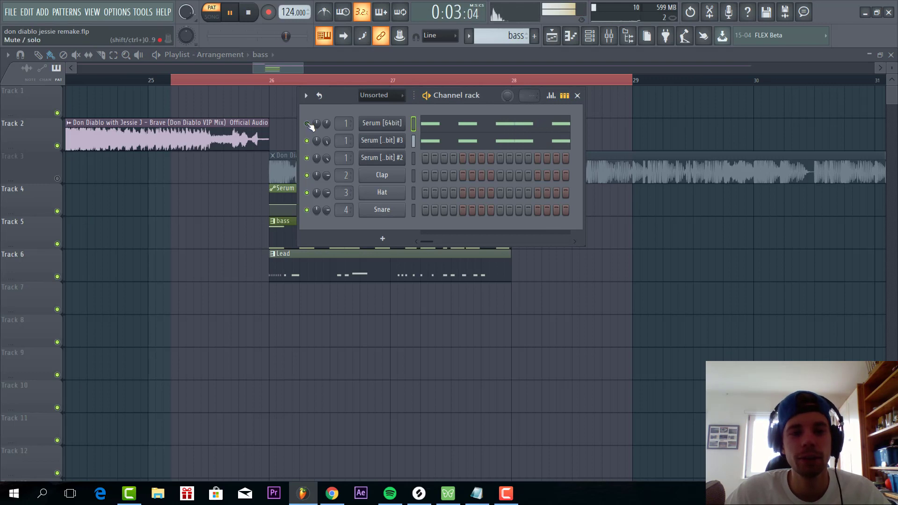
{"action": "left_click", "coordinate": [379, 140]}
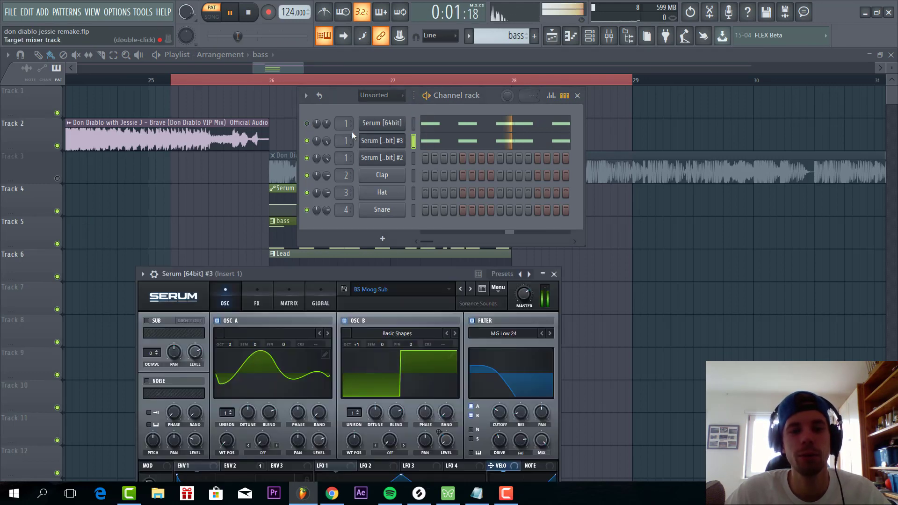
{"action": "left_click_drag", "start_coordinate": [316, 272], "coordinate": [381, 298]}
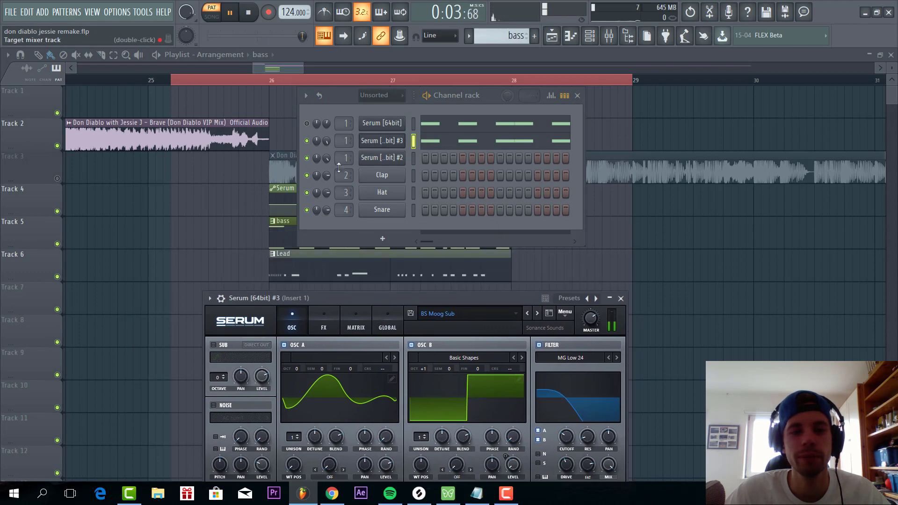
Step: Open the first Serum channel's instrument and reset it to the Init preset
{"action": "left_click", "coordinate": [382, 122]}
{"action": "left_click_drag", "start_coordinate": [347, 97], "coordinate": [376, 102]}
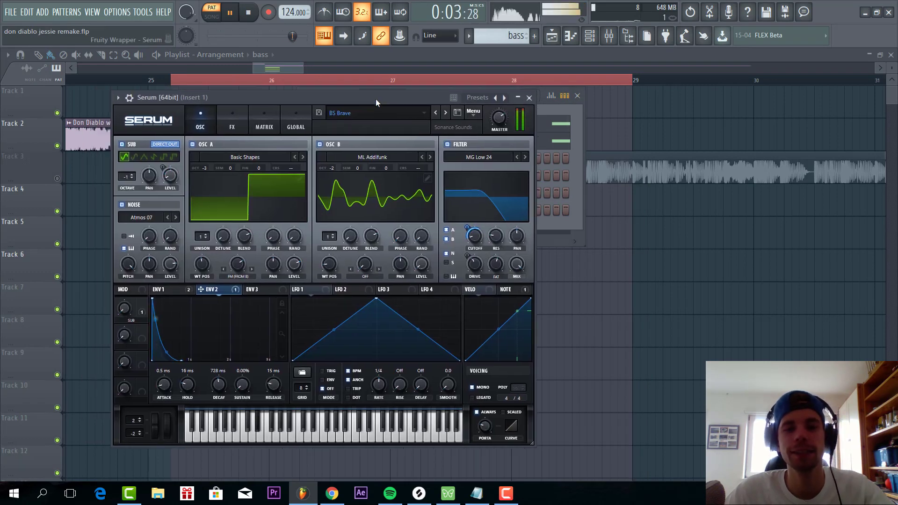
{"action": "left_click", "coordinate": [475, 112]}
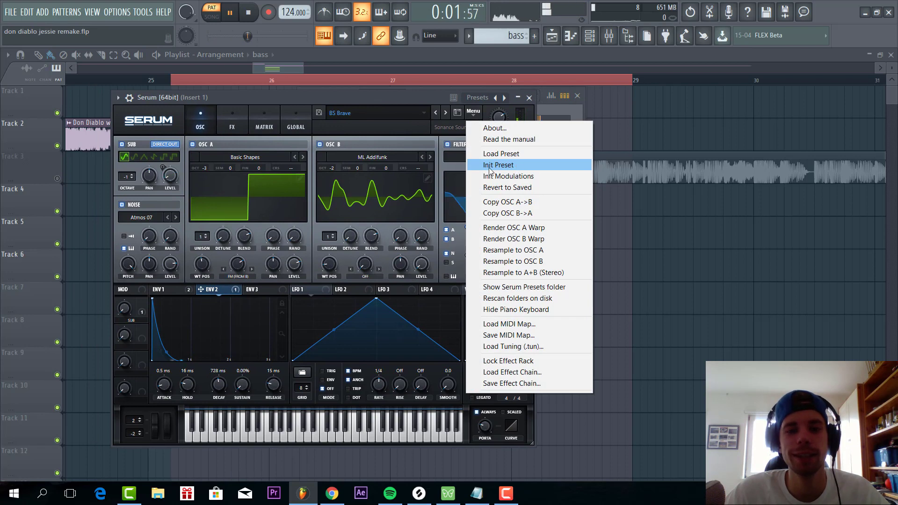
{"action": "left_click", "coordinate": [510, 165]}
{"action": "left_click_drag", "start_coordinate": [339, 97], "coordinate": [448, 94]}
Step: Load the Basic Shapes wavetable in oscillator A with octave -3, wavetable position 4 and FM (from B) warp
{"action": "left_click", "coordinate": [374, 154]}
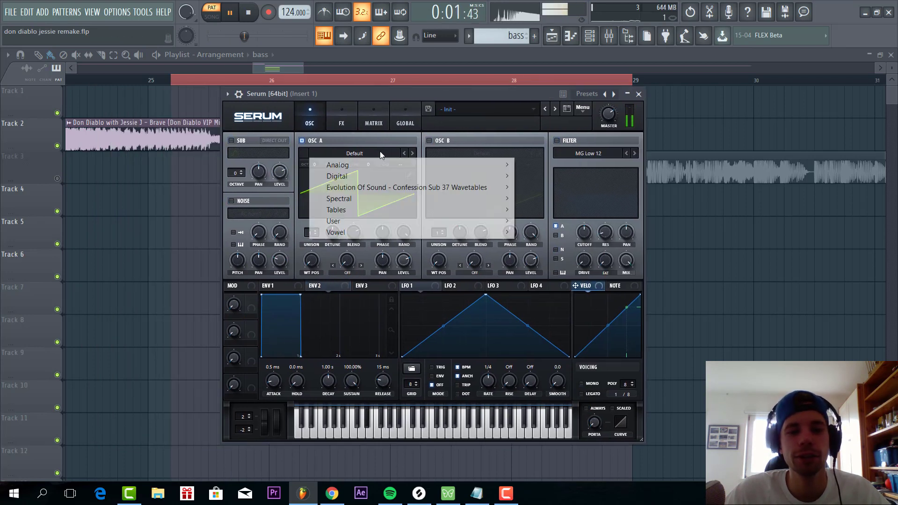
{"action": "mouse_move", "coordinate": [382, 163]}
{"action": "left_click", "coordinate": [540, 208]}
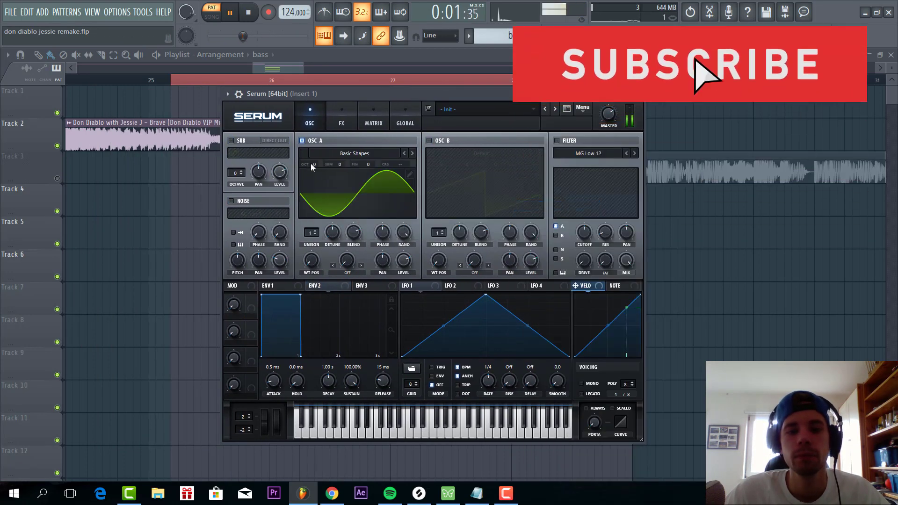
{"action": "left_click_drag", "start_coordinate": [311, 164], "coordinate": [315, 218]}
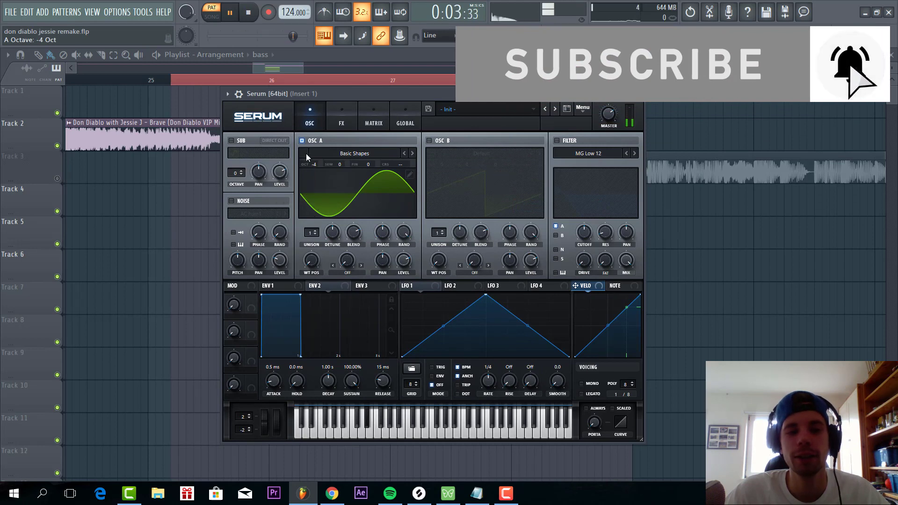
{"action": "left_click_drag", "start_coordinate": [314, 164], "coordinate": [316, 156]}
{"action": "left_click_drag", "start_coordinate": [312, 260], "coordinate": [322, 213]}
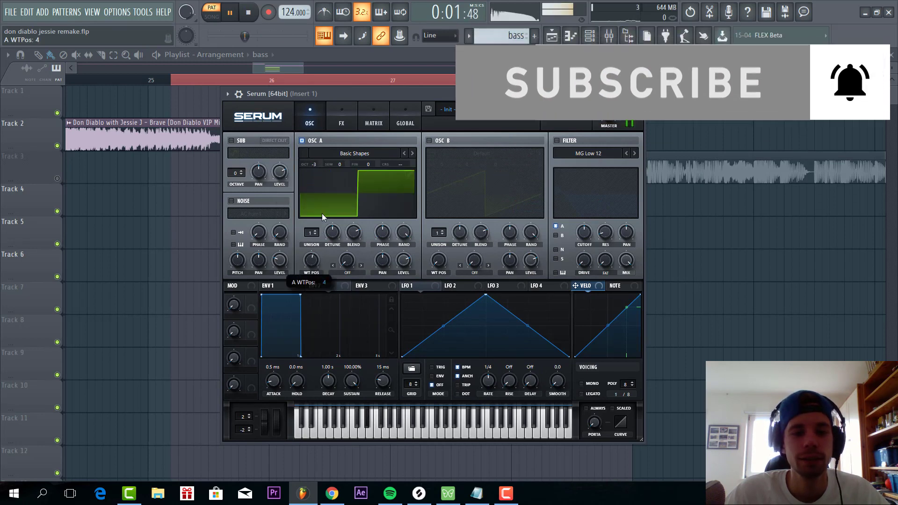
{"action": "left_click", "coordinate": [335, 267]}
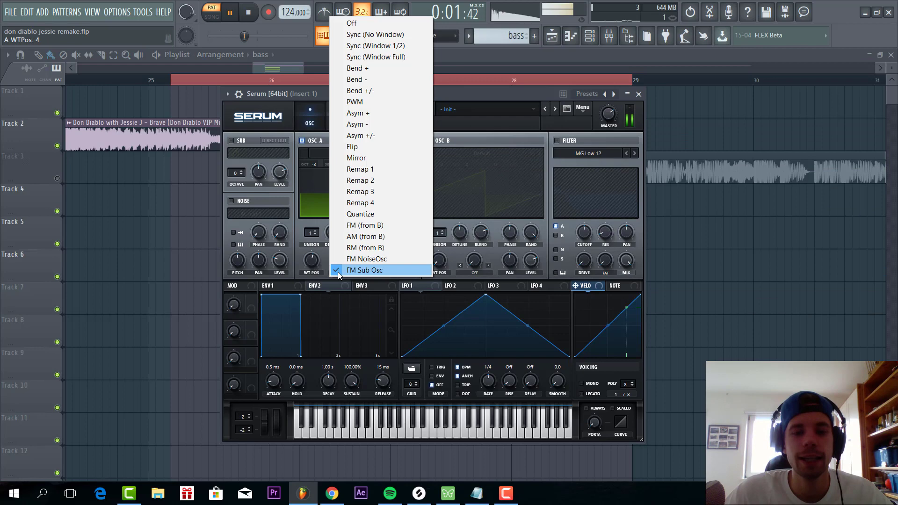
{"action": "left_click", "coordinate": [359, 225]}
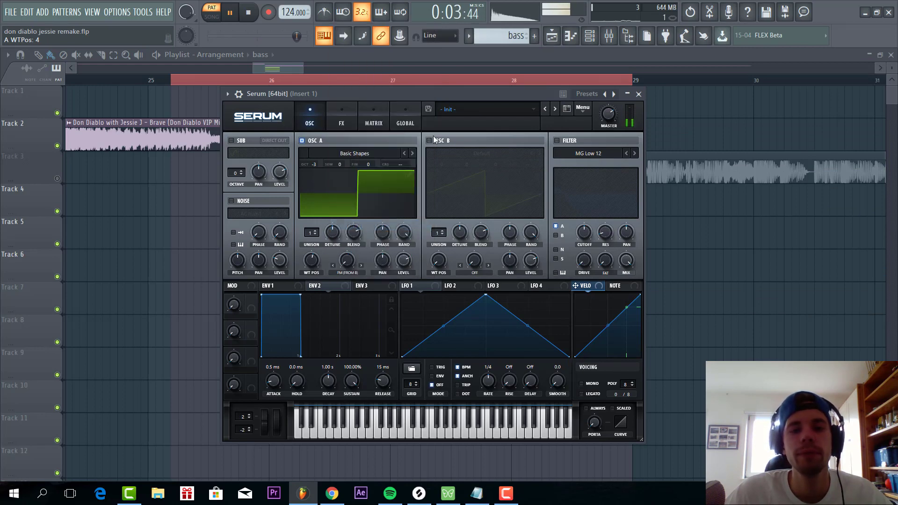
Step: Enable oscillator B with the ML Addifunk wavetable at octave -2 and wavetable position 39, and set oscillator A's warp to 75%
{"action": "left_click", "coordinate": [430, 140]}
{"action": "left_click", "coordinate": [437, 154]}
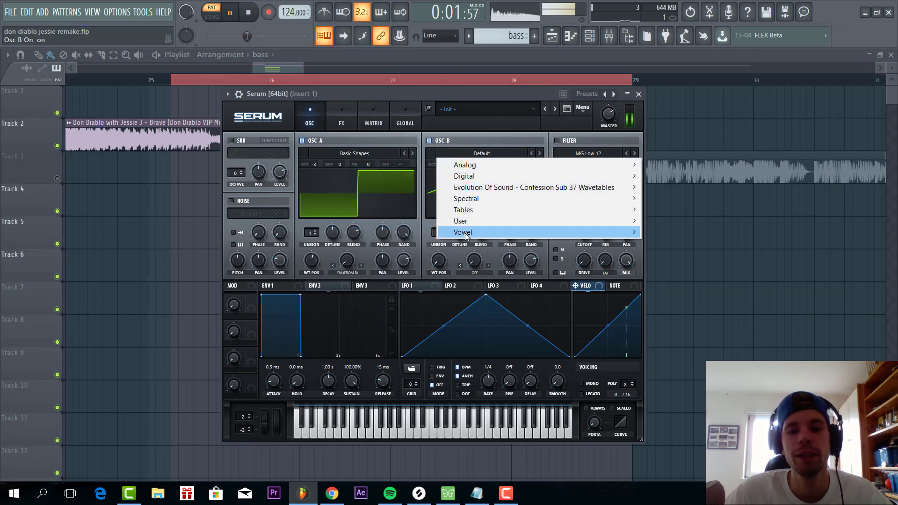
{"action": "mouse_move", "coordinate": [466, 234]}
{"action": "left_click", "coordinate": [676, 277]}
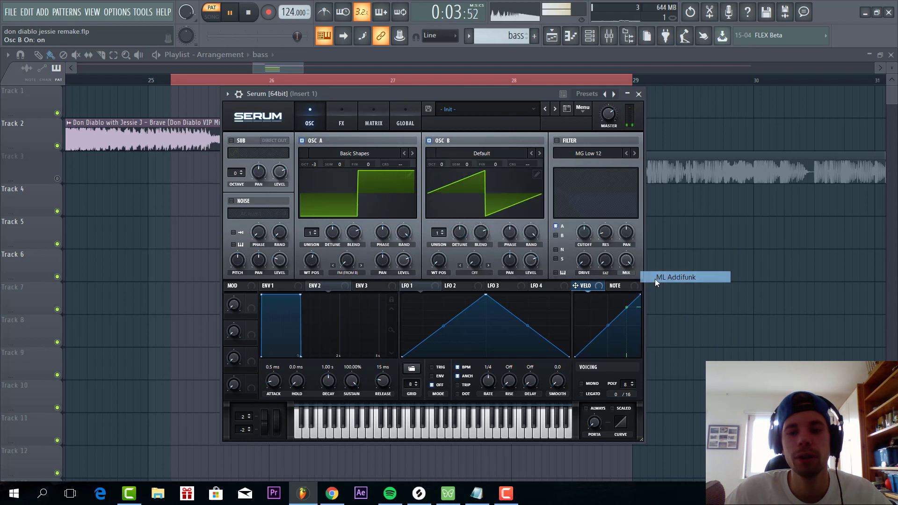
{"action": "left_click_drag", "start_coordinate": [442, 163], "coordinate": [439, 185]}
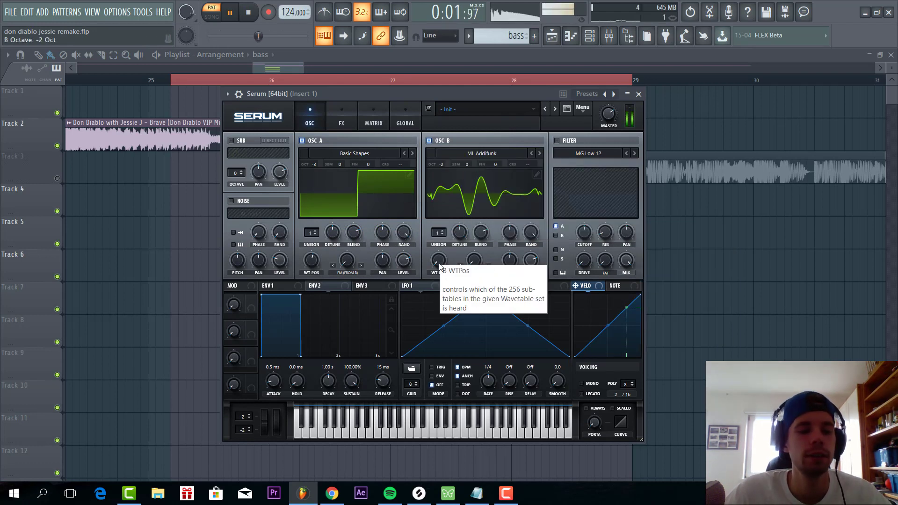
{"action": "left_click_drag", "start_coordinate": [441, 260], "coordinate": [439, 250]}
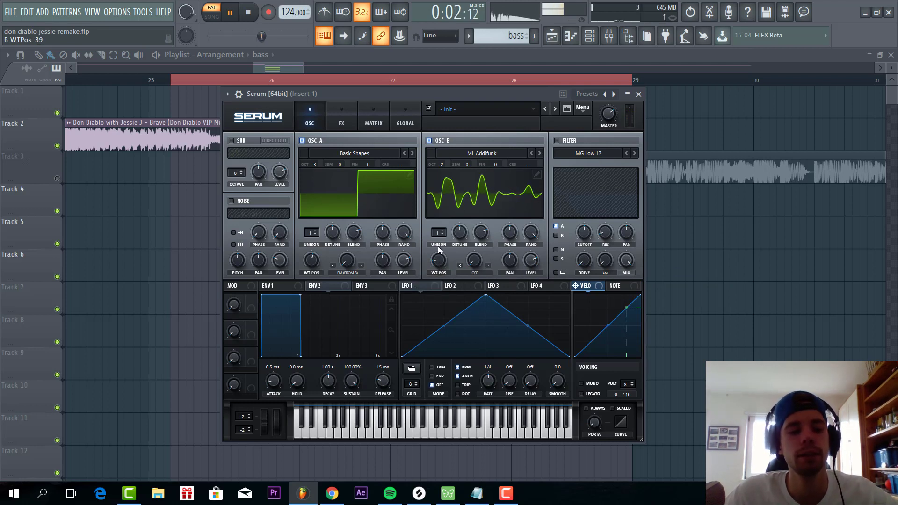
{"action": "left_click_drag", "start_coordinate": [355, 250], "coordinate": [364, 197]}
Step: Enable the MG Low 12 filter for oscillators A and B with a cutoff of 12 Hz
{"action": "left_click", "coordinate": [556, 140]}
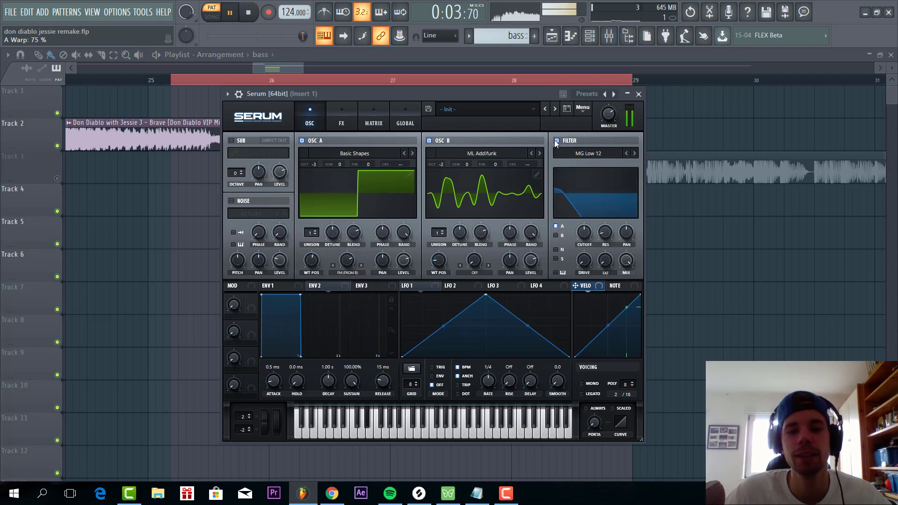
{"action": "left_click", "coordinate": [556, 235]}
{"action": "left_click_drag", "start_coordinate": [582, 233], "coordinate": [548, 244]}
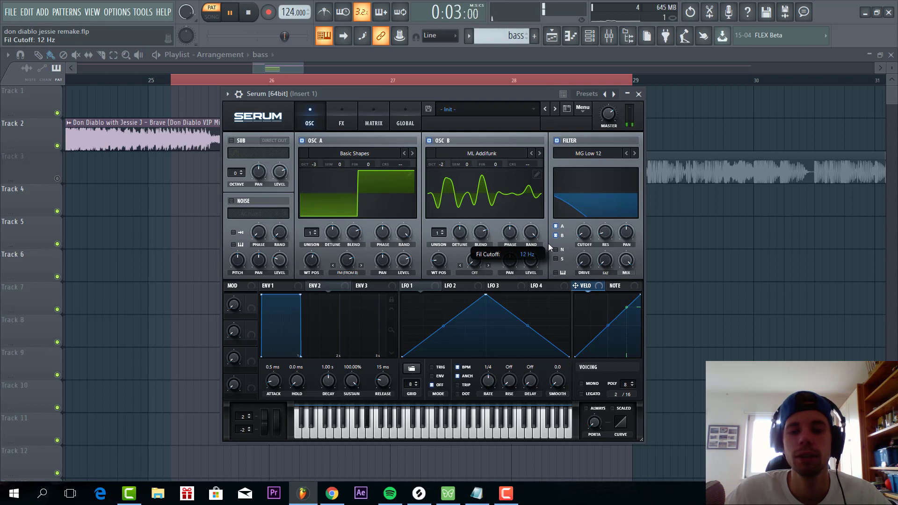
Step: Modulate the filter cutoff with envelope 2 by an amount of 42, using 18 ms hold, 695 ms decay and 0% sustain
{"action": "left_click_drag", "start_coordinate": [343, 389], "coordinate": [343, 421]}
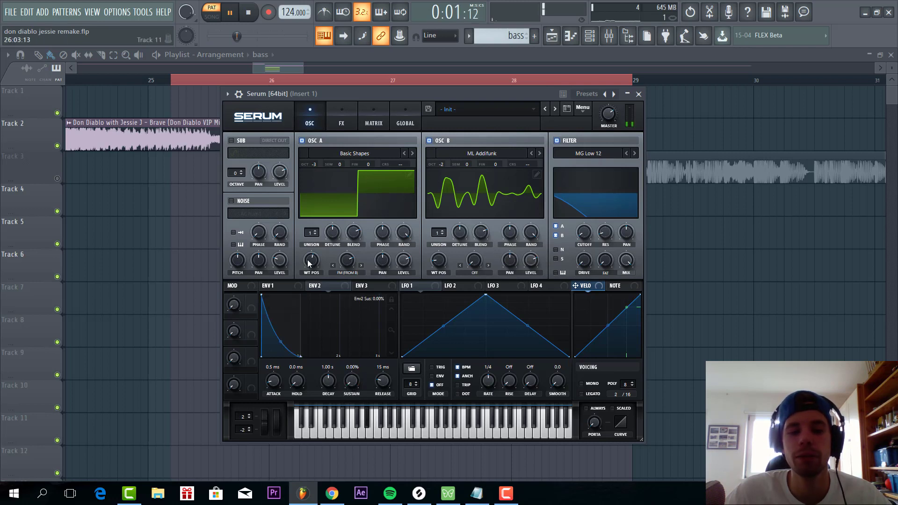
{"action": "left_click_drag", "start_coordinate": [310, 285], "coordinate": [563, 244]}
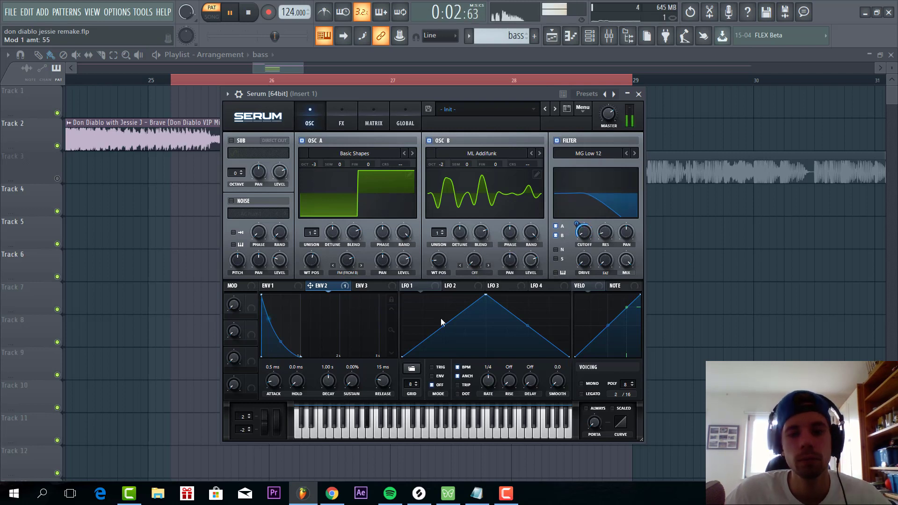
{"action": "left_click_drag", "start_coordinate": [321, 383], "coordinate": [300, 364]}
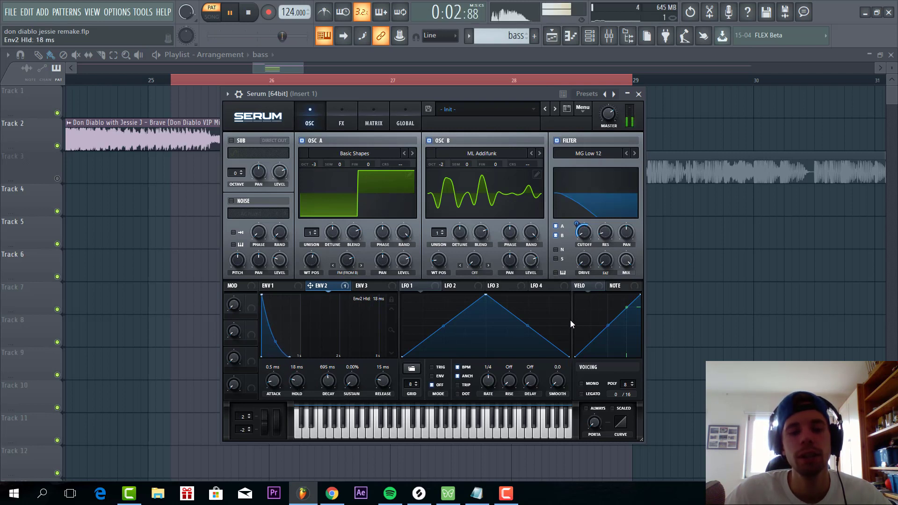
{"action": "mouse_move", "coordinate": [586, 264]}
{"action": "left_click_drag", "start_coordinate": [587, 265], "coordinate": [575, 225]}
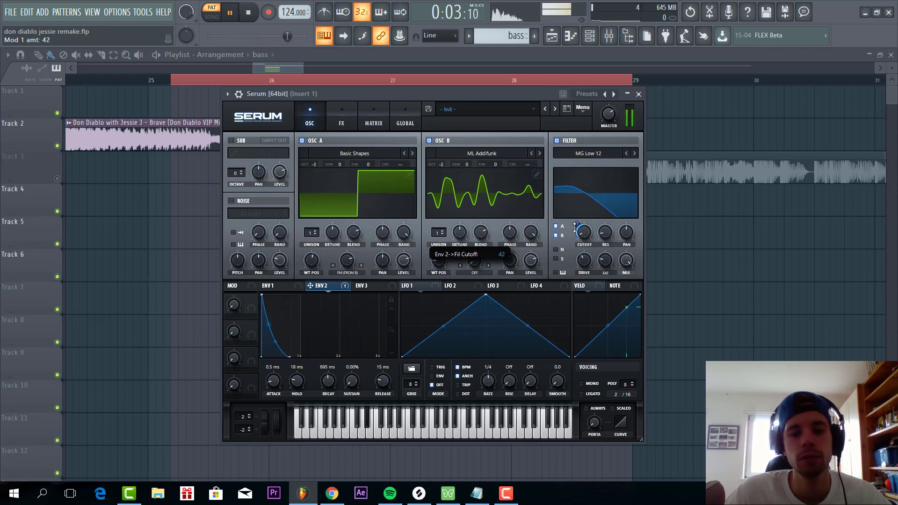
Step: Set envelope 1's sustain to -oo dB and its decay to 573 ms
{"action": "left_click", "coordinate": [274, 285]}
{"action": "left_click_drag", "start_coordinate": [352, 380], "coordinate": [328, 418]}
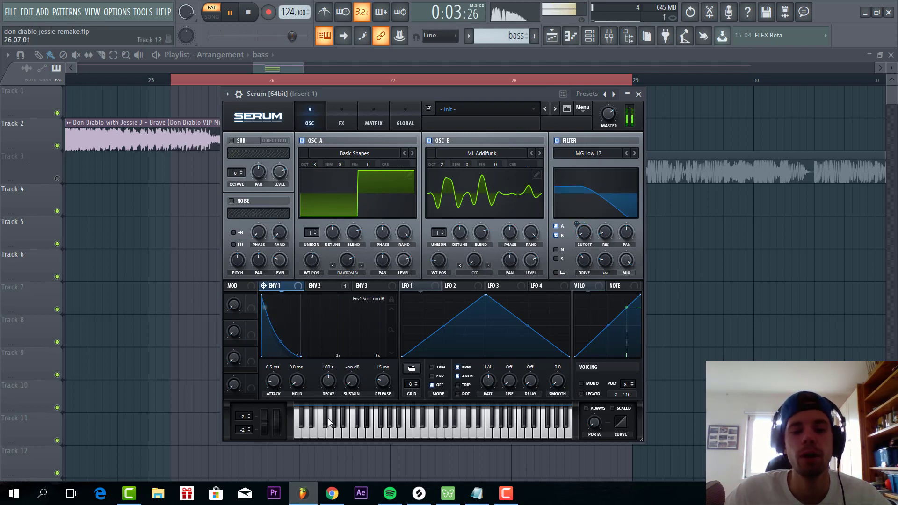
{"action": "left_click_drag", "start_coordinate": [332, 380], "coordinate": [329, 385]}
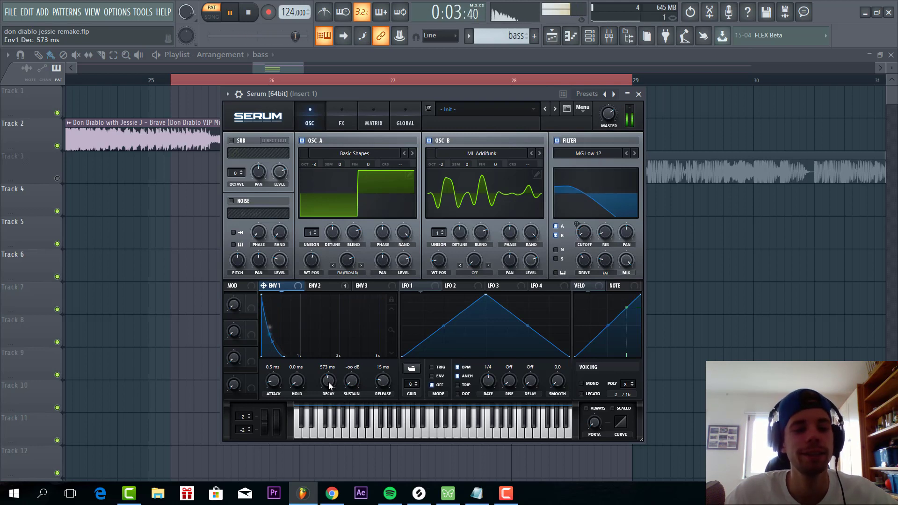
Step: Add the Hyper/Dimension effect with the hyper mix at 0% and the dimension size at 22%
{"action": "left_click", "coordinate": [341, 123]}
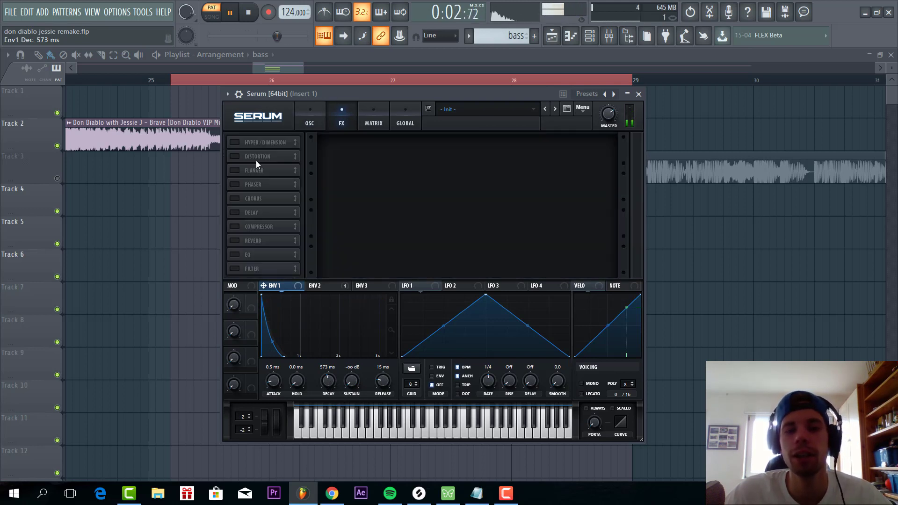
{"action": "left_click", "coordinate": [234, 142]}
{"action": "left_click_drag", "start_coordinate": [485, 146], "coordinate": [484, 251]}
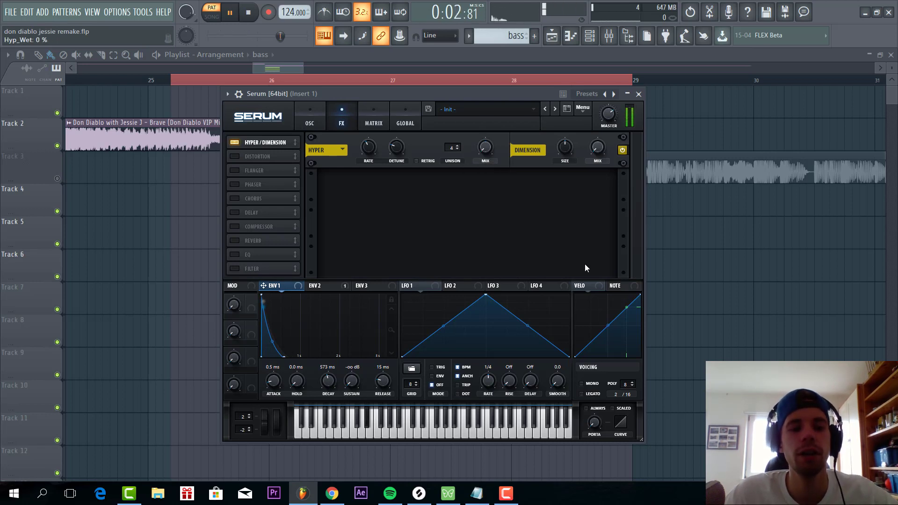
{"action": "left_click_drag", "start_coordinate": [563, 161], "coordinate": [547, 179]}
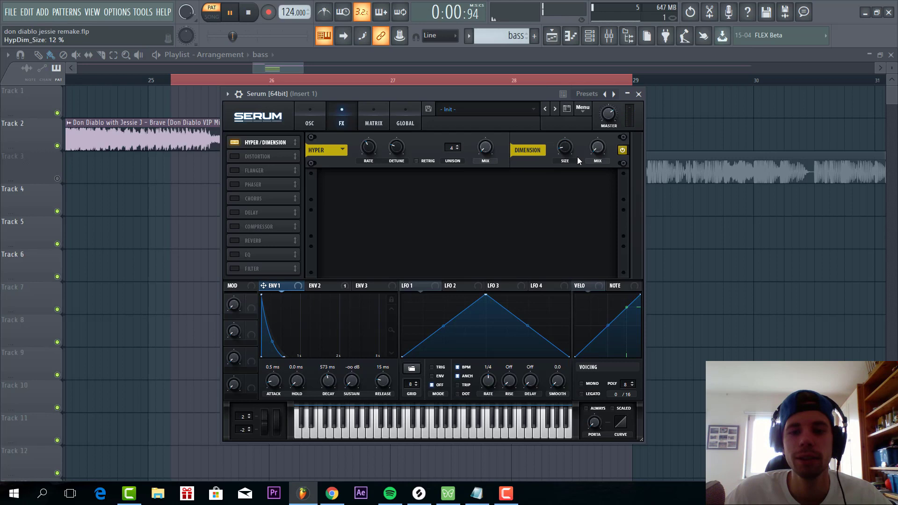
{"action": "left_click_drag", "start_coordinate": [601, 116], "coordinate": [567, 142]}
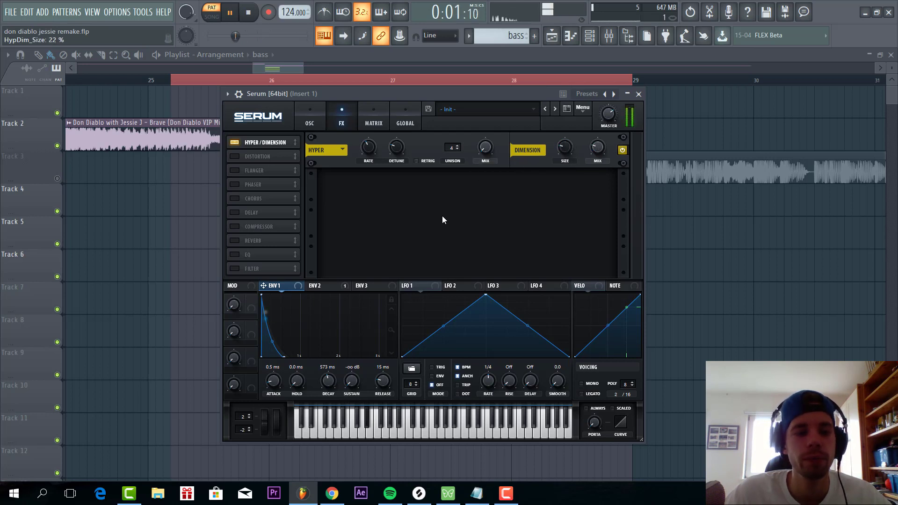
Step: Add the Distortion effect and set its mode to Downsample
{"action": "left_click", "coordinate": [233, 158]}
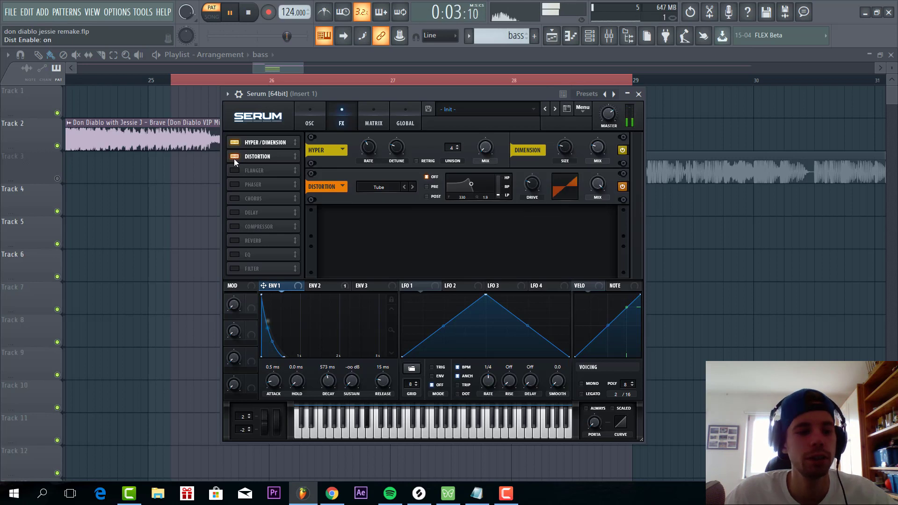
{"action": "left_click", "coordinate": [377, 187]}
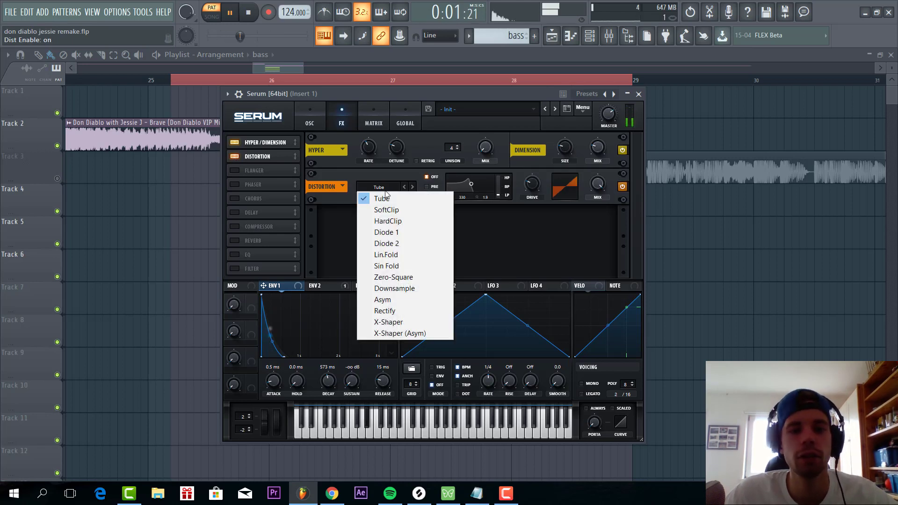
{"action": "left_click", "coordinate": [397, 288]}
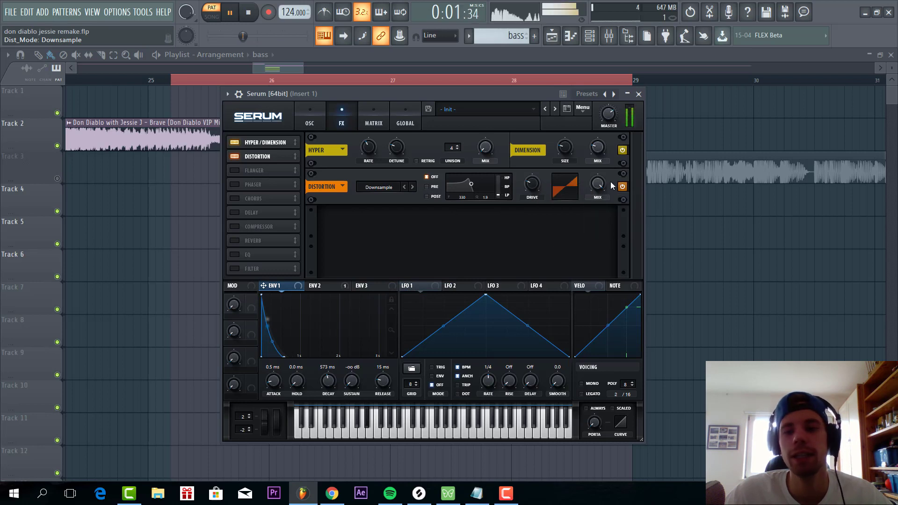
Step: Set the distortion mix to 25% and add the Chorus effect with its low-pass filter raised and its mix at 24%
{"action": "left_click_drag", "start_coordinate": [595, 184], "coordinate": [588, 214]}
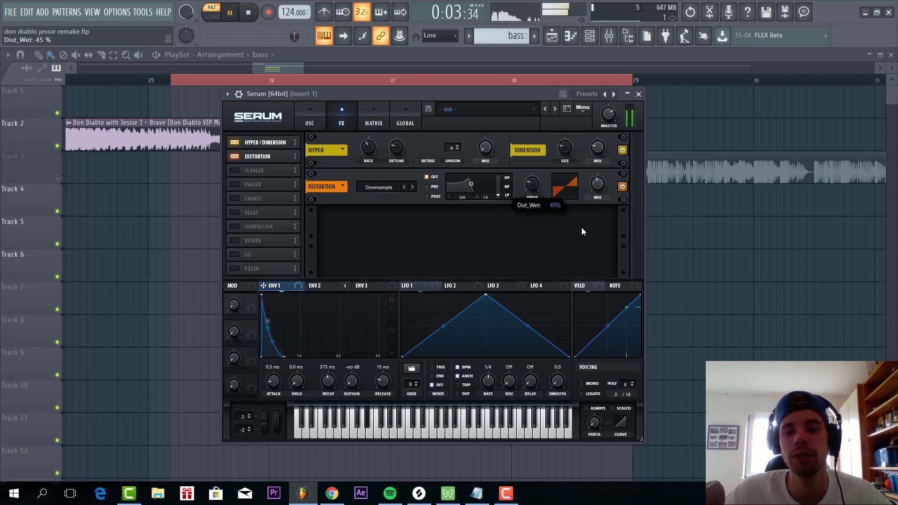
{"action": "left_click_drag", "start_coordinate": [582, 246], "coordinate": [579, 246]}
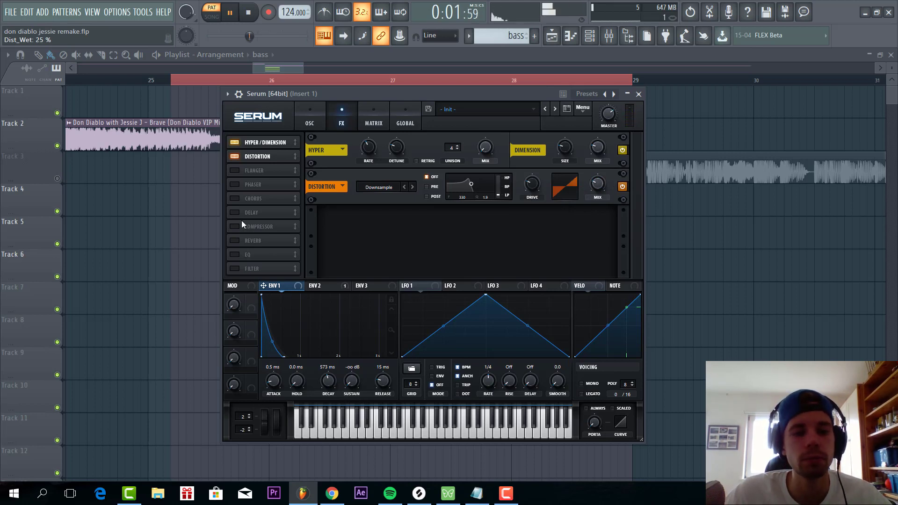
{"action": "left_click", "coordinate": [233, 198]}
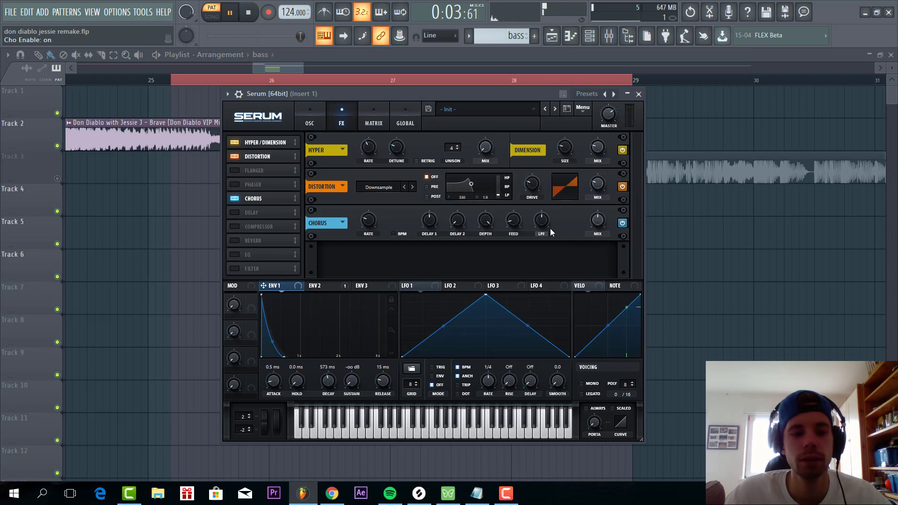
{"action": "left_click_drag", "start_coordinate": [547, 226], "coordinate": [579, 171]}
{"action": "left_click_drag", "start_coordinate": [598, 221], "coordinate": [582, 240]}
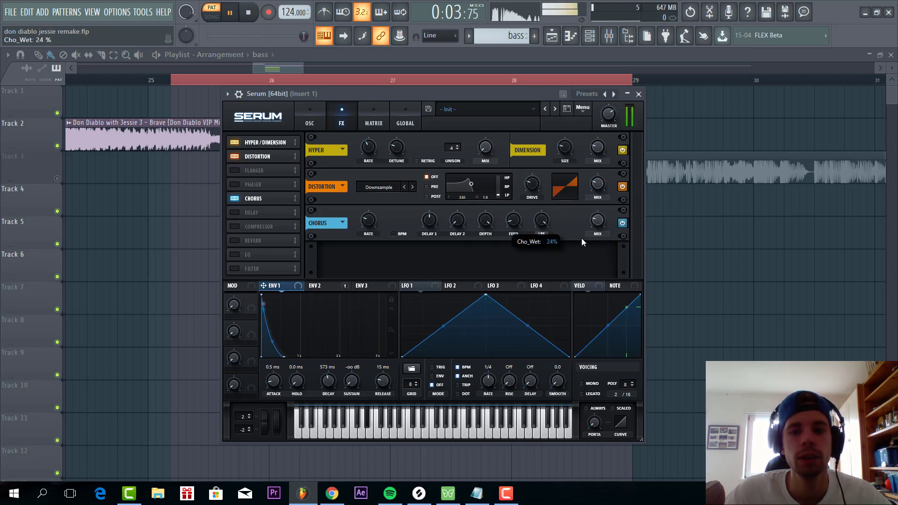
Step: Add the Compressor right after the chorus with a -17.2 dB threshold and 3.3 dB gain, adjusting its attack
{"action": "left_click", "coordinate": [229, 226]}
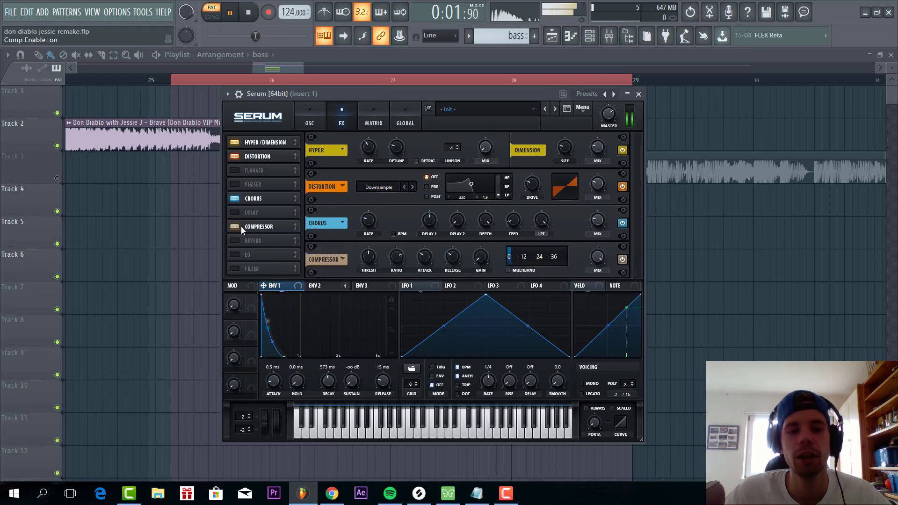
{"action": "left_click_drag", "start_coordinate": [477, 259], "coordinate": [484, 245]}
{"action": "mouse_move", "coordinate": [368, 257]}
{"action": "left_mouse_down"}
{"action": "mouse_move", "coordinate": [371, 251]}
{"action": "mouse_move", "coordinate": [369, 260]}
{"action": "left_mouse_up"}
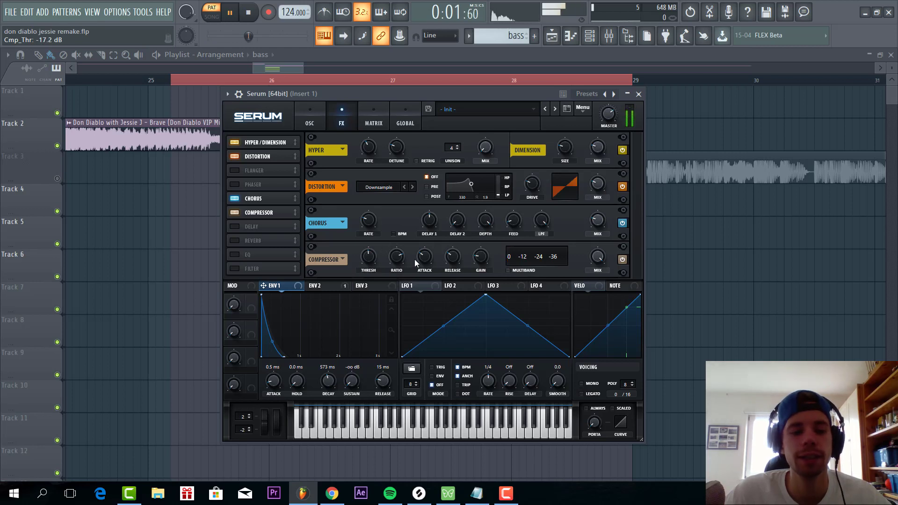
{"action": "left_click_drag", "start_coordinate": [414, 259], "coordinate": [475, 265]}
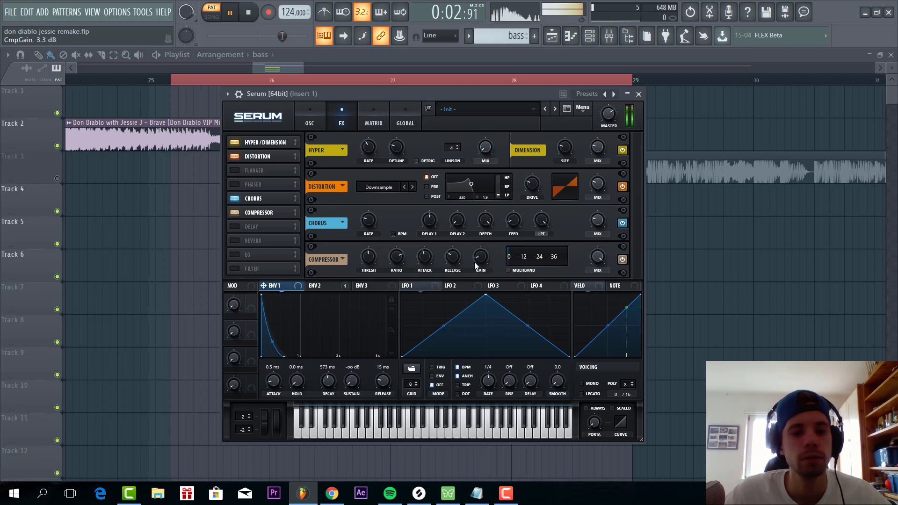
Step: Add the EQ after the compressor with a 197 Hz low cut and -2.9 dB high-band gain modulated by envelope 2
{"action": "left_click", "coordinate": [236, 254]}
{"action": "left_click_drag", "start_coordinate": [261, 254], "coordinate": [265, 215]}
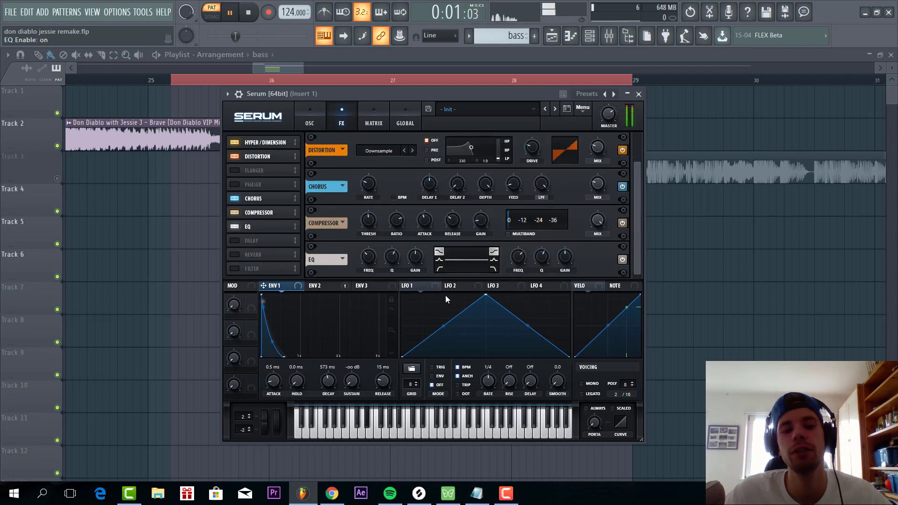
{"action": "left_click", "coordinate": [440, 269]}
{"action": "left_click_drag", "start_coordinate": [416, 257], "coordinate": [399, 264]}
{"action": "left_click_drag", "start_coordinate": [392, 257], "coordinate": [371, 259]}
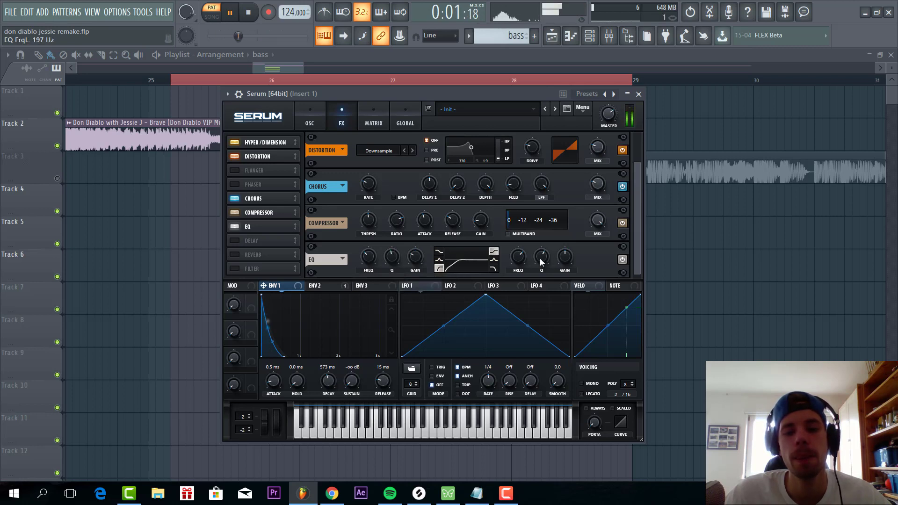
{"action": "left_click_drag", "start_coordinate": [562, 257], "coordinate": [517, 265]}
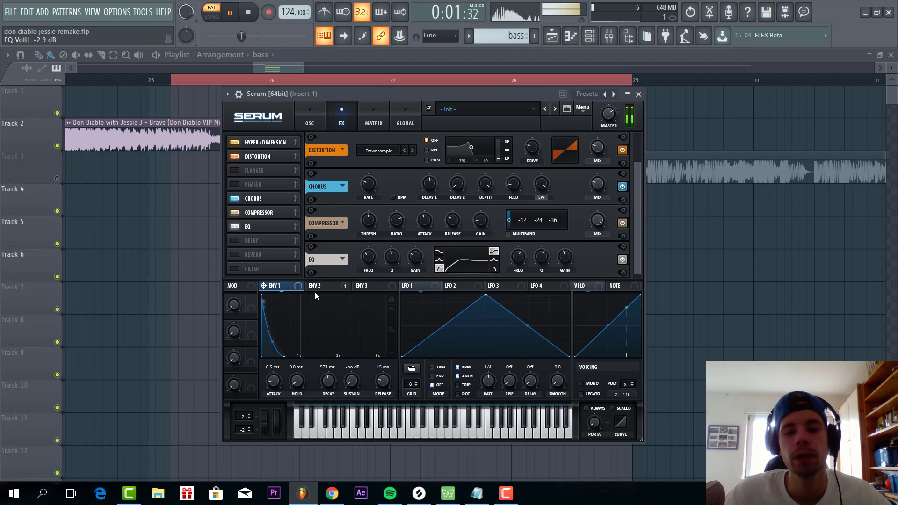
{"action": "left_click", "coordinate": [316, 291]}
{"action": "left_click_drag", "start_coordinate": [310, 286], "coordinate": [534, 267]}
Step: Add the Delay effect in ping-pong mode and the Reverb effect with a 41% low cut and an adjusted mix
{"action": "left_click", "coordinate": [284, 243]}
{"action": "left_click", "coordinate": [537, 262]}
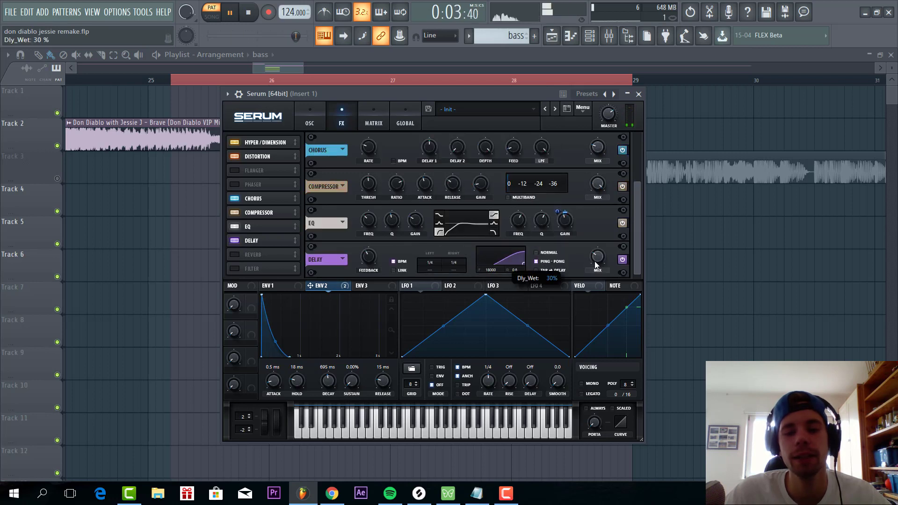
{"action": "left_click", "coordinate": [234, 255]}
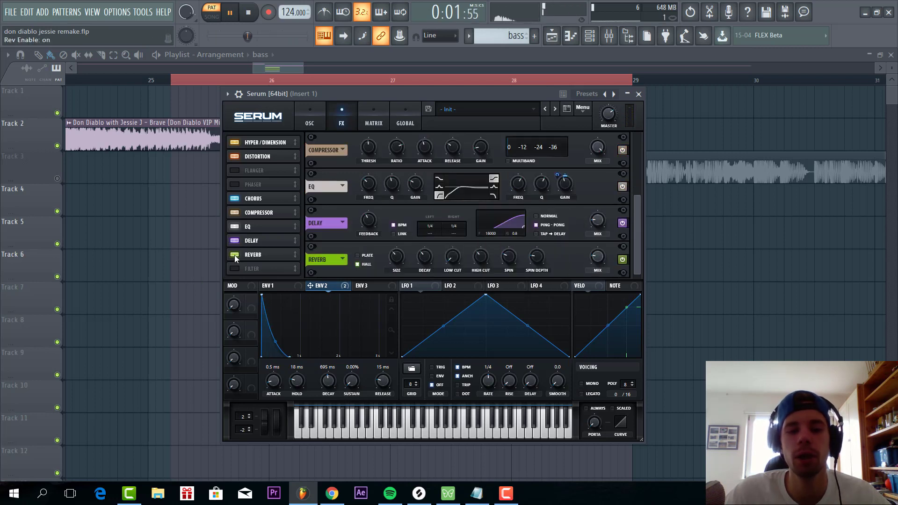
{"action": "left_click_drag", "start_coordinate": [445, 260], "coordinate": [455, 227]}
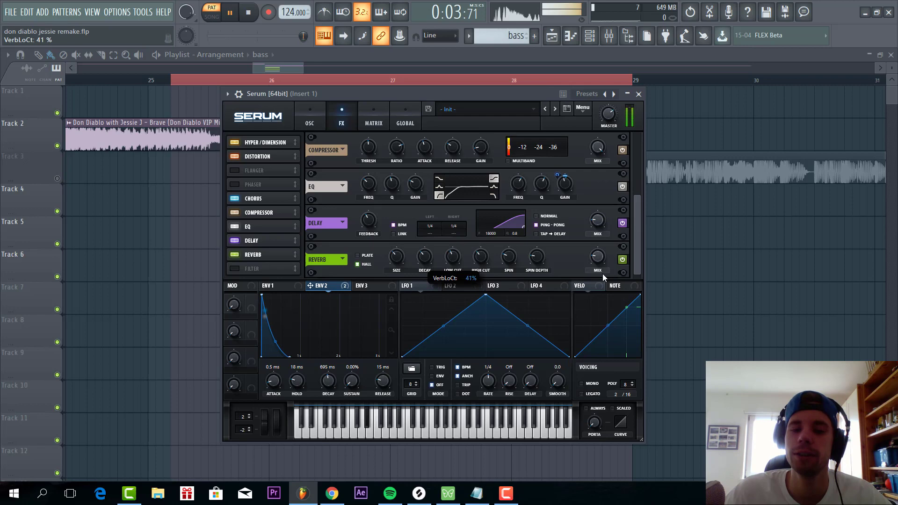
{"action": "left_click_drag", "start_coordinate": [605, 256], "coordinate": [604, 257]}
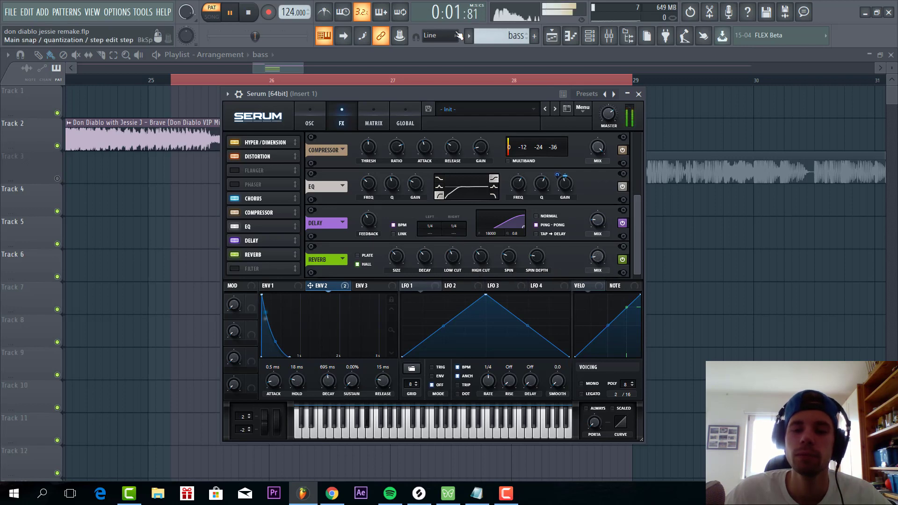
Step: Switch to the Lead pattern, restart its playback and open the Serum #2 instrument in clear view
{"action": "left_click_drag", "start_coordinate": [389, 97], "coordinate": [406, 212]}
{"action": "left_click", "coordinate": [309, 149]}
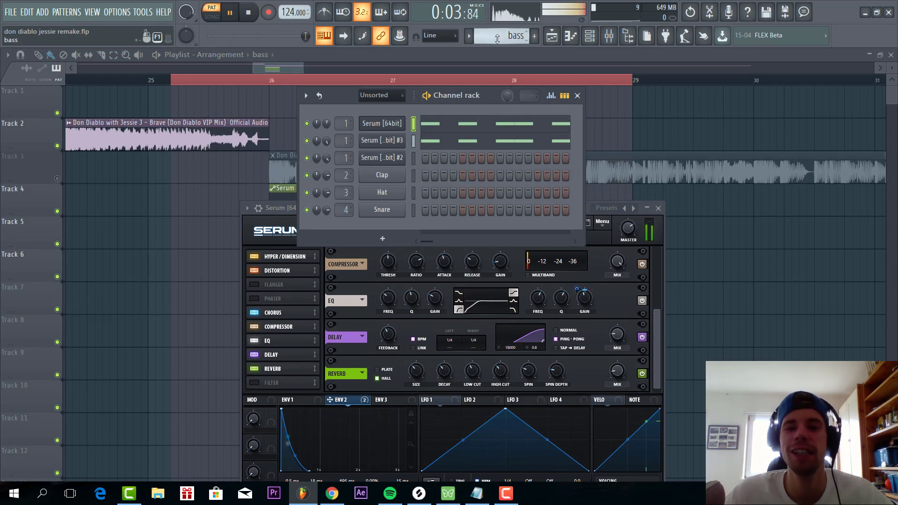
{"action": "scroll", "coordinate": [497, 38], "scroll_direction": "down", "scroll_amount": 2}
{"action": "key", "text": "space"}
{"action": "left_click_drag", "start_coordinate": [486, 93], "coordinate": [472, 79]}
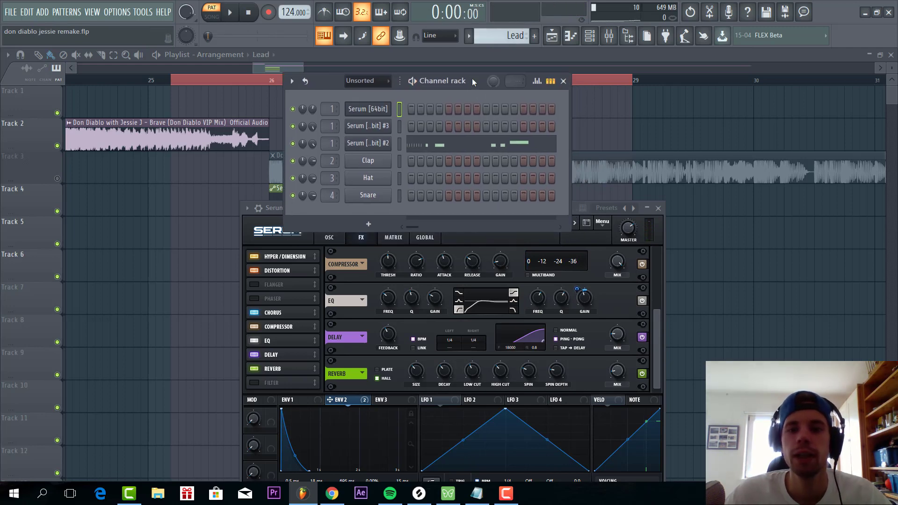
{"action": "key", "text": "space"}
{"action": "left_click", "coordinate": [372, 141]}
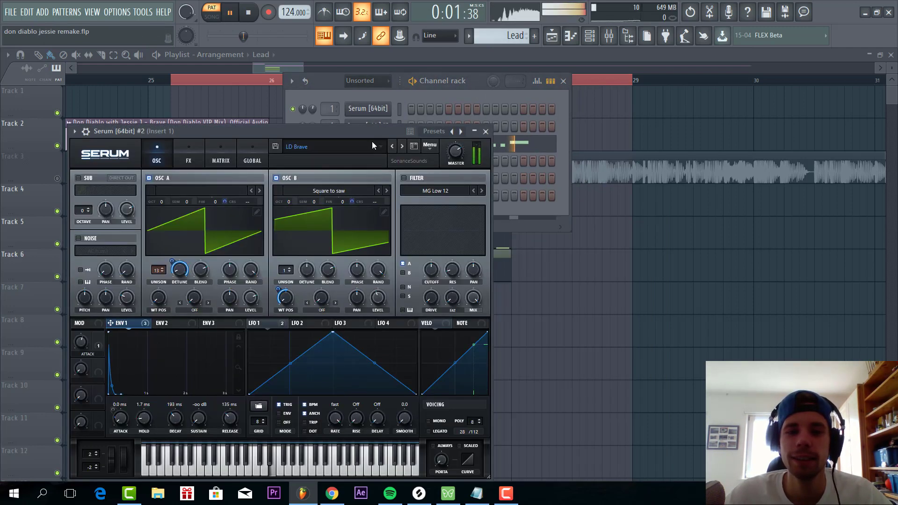
{"action": "left_click_drag", "start_coordinate": [370, 138], "coordinate": [553, 77]}
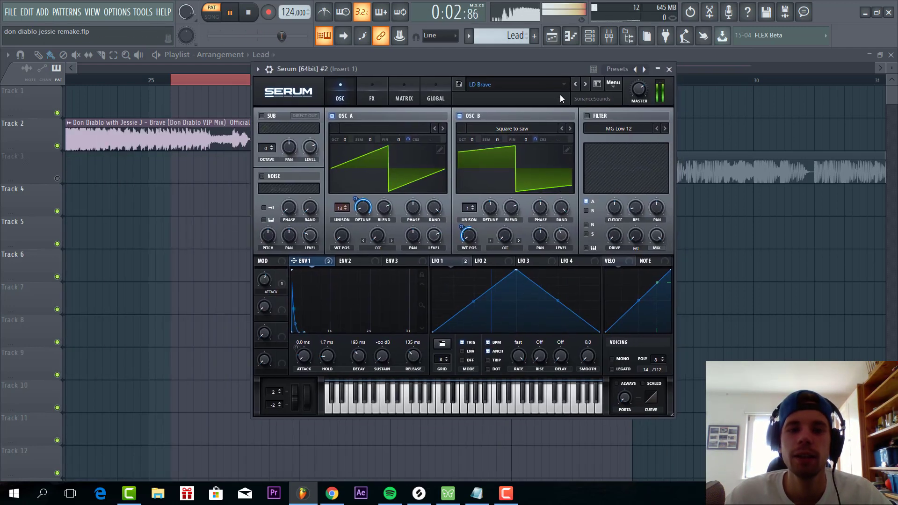
Step: Initialise the lead's Serum preset and set oscillator A to 16 unison voices with detune at 0.00
{"action": "left_click", "coordinate": [614, 83]}
{"action": "left_click", "coordinate": [630, 137]}
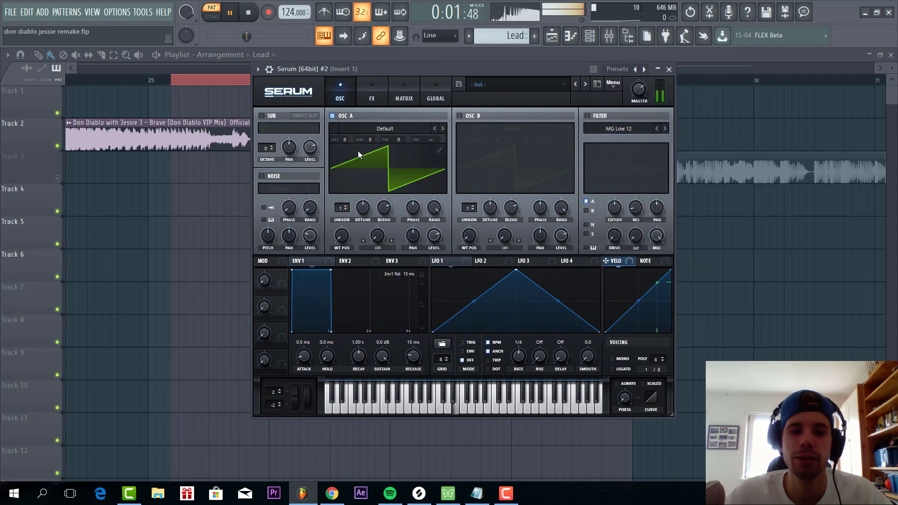
{"action": "left_click_drag", "start_coordinate": [341, 209], "coordinate": [353, 227]}
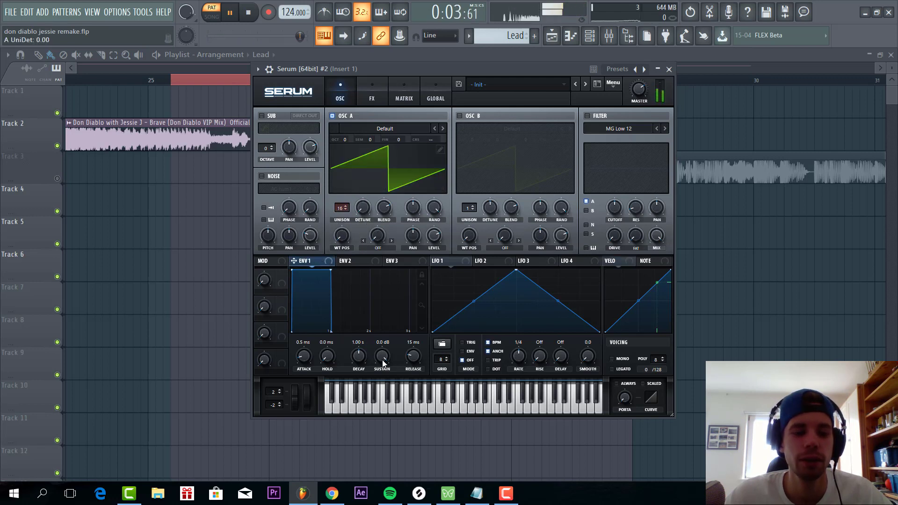
Step: Set envelope 1 to -oo dB sustain, 193 ms decay and 1.5 ms hold
{"action": "left_click_drag", "start_coordinate": [380, 357], "coordinate": [337, 477]}
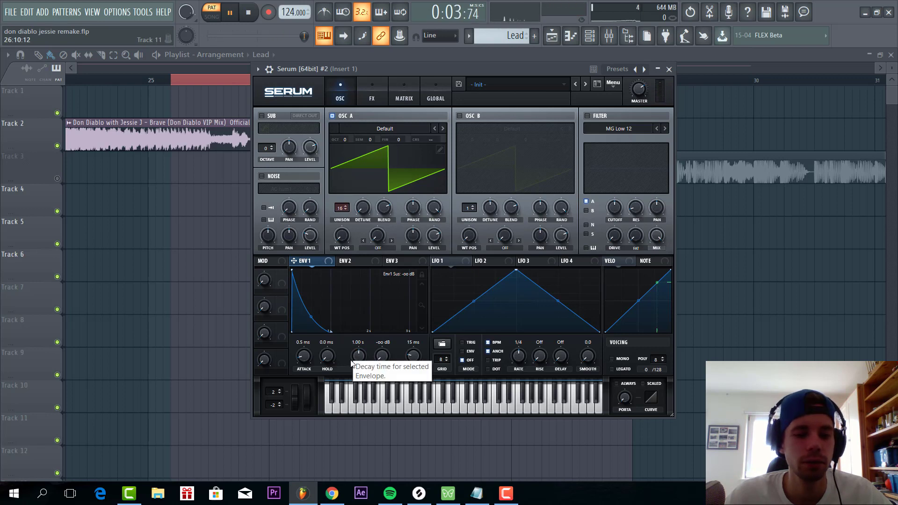
{"action": "left_click_drag", "start_coordinate": [355, 359], "coordinate": [330, 355]}
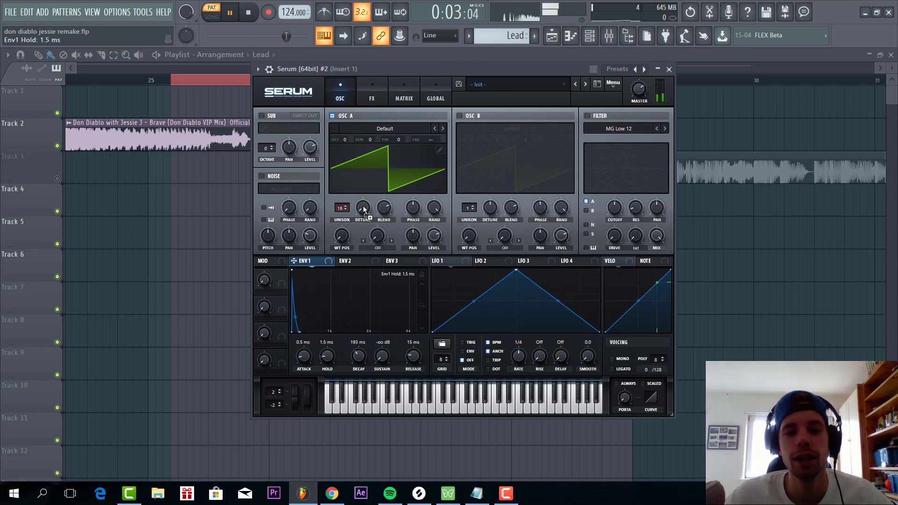
Step: Modulate oscillator A's detune with envelope 1 and set its unison to 13 voices
{"action": "left_click_drag", "start_coordinate": [364, 206], "coordinate": [357, 202]}
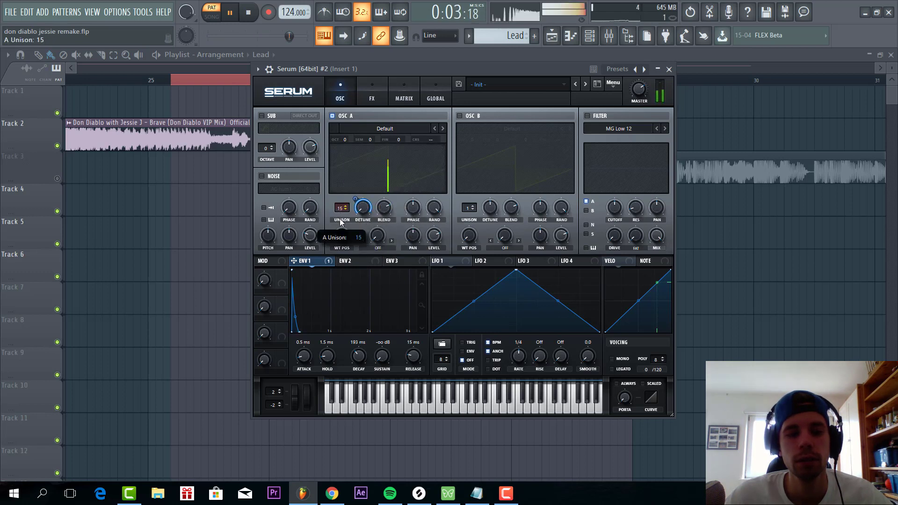
{"action": "left_click_drag", "start_coordinate": [340, 222], "coordinate": [341, 235]}
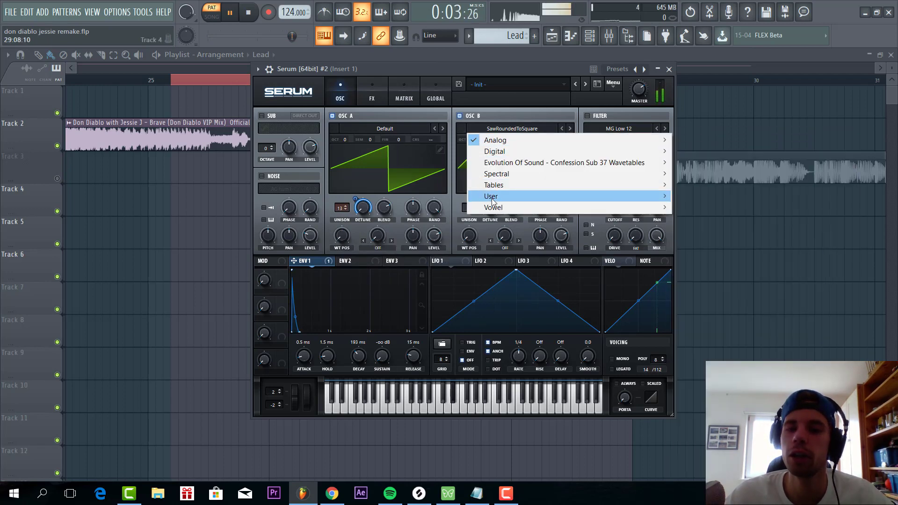
Step: Load the Square to saw wavetable in oscillator B at position 1 and modulate that position with envelope 1 by 53
{"action": "mouse_move", "coordinate": [538, 196]}
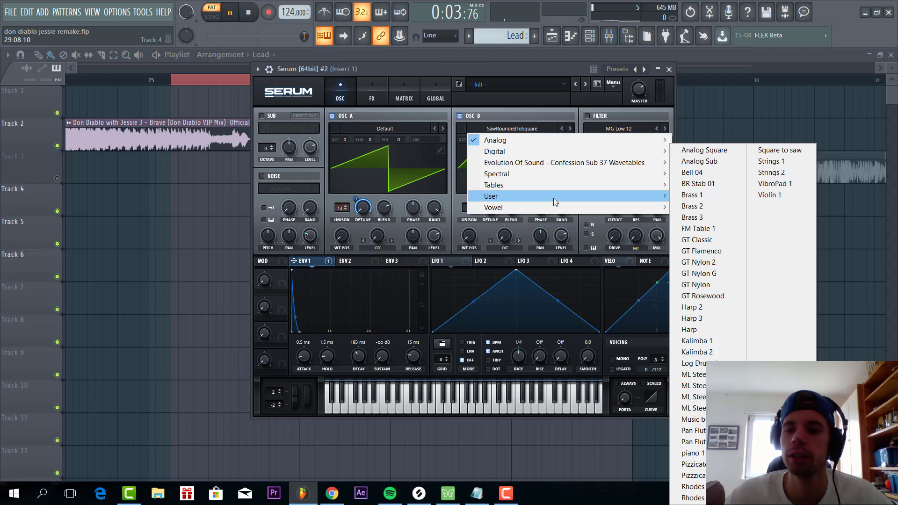
{"action": "left_click", "coordinate": [813, 150]}
{"action": "left_click_drag", "start_coordinate": [469, 237], "coordinate": [469, 206]}
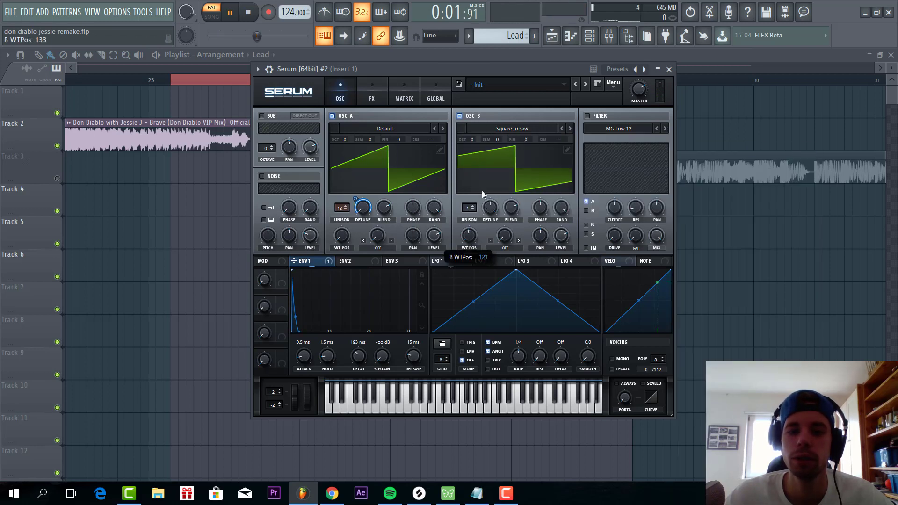
{"action": "left_click_drag", "start_coordinate": [481, 142], "coordinate": [415, 299]}
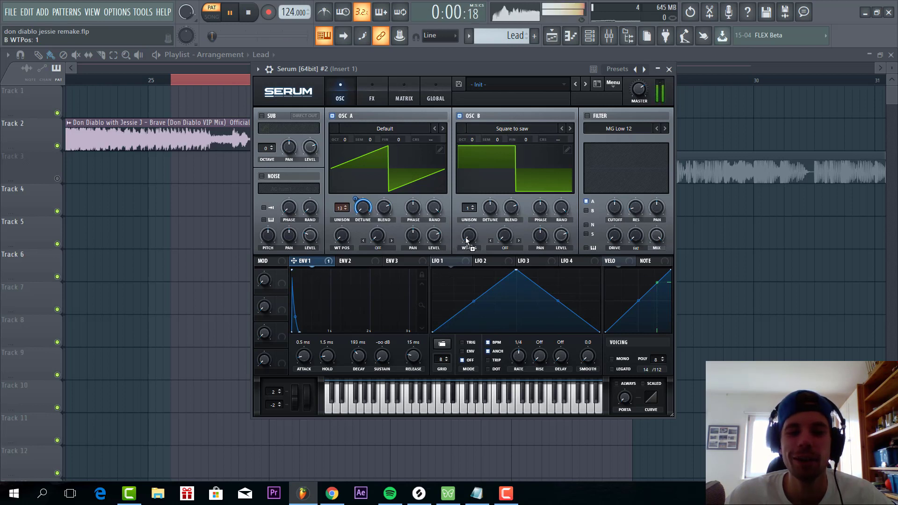
{"action": "mouse_move", "coordinate": [466, 238]}
{"action": "left_mouse_down"}
{"action": "mouse_move", "coordinate": [460, 231]}
{"action": "mouse_move", "coordinate": [451, 245]}
{"action": "left_mouse_up"}
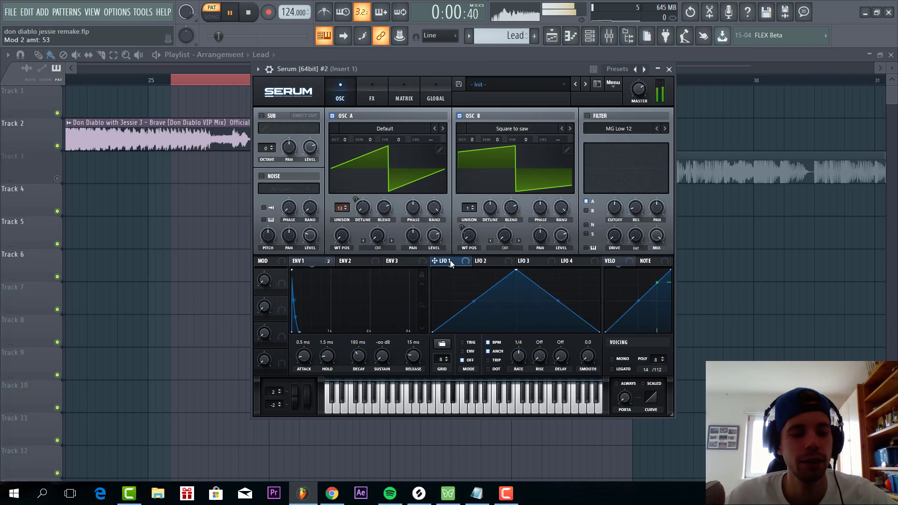
Step: Modulate the fine tuning of oscillators A and B with LFO 1, using trigger mode and the fast rate
{"action": "left_click_drag", "start_coordinate": [450, 260], "coordinate": [504, 186]}
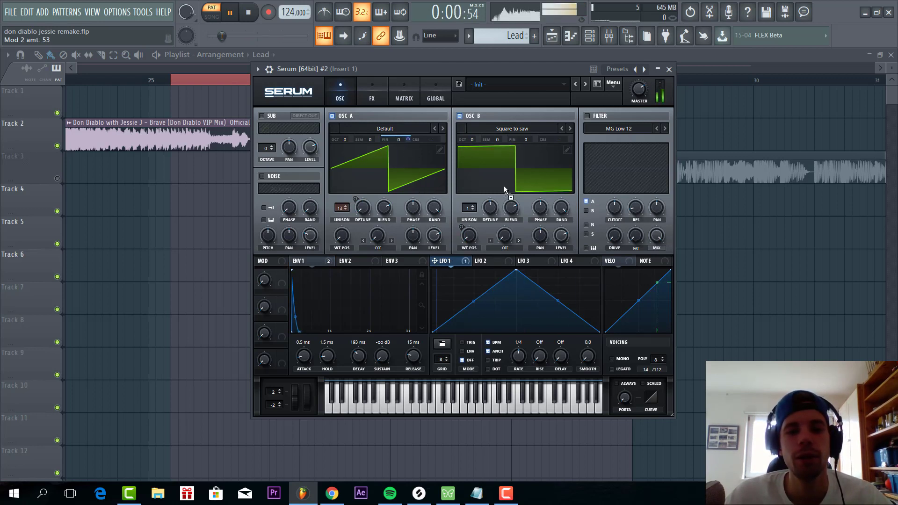
{"action": "left_click_drag", "start_coordinate": [528, 137], "coordinate": [529, 138]}
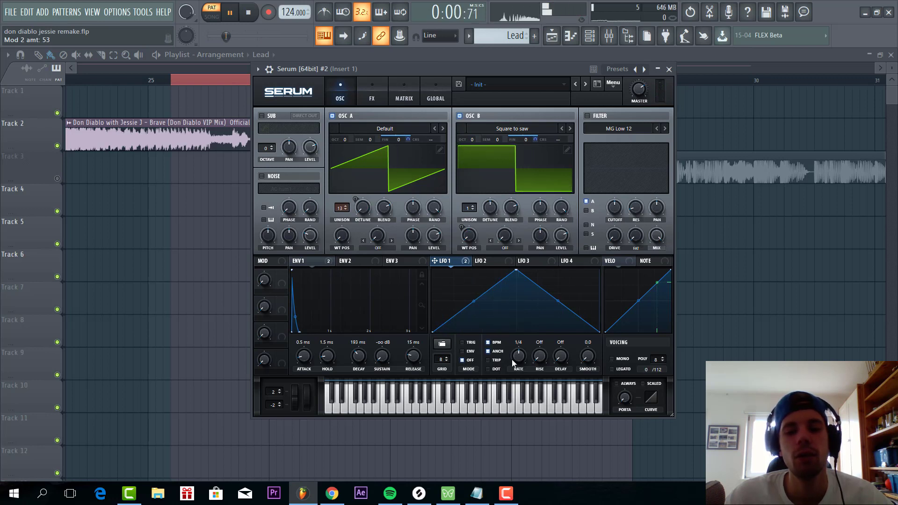
{"action": "left_click", "coordinate": [465, 344]}
{"action": "left_click_drag", "start_coordinate": [519, 357], "coordinate": [514, 208]}
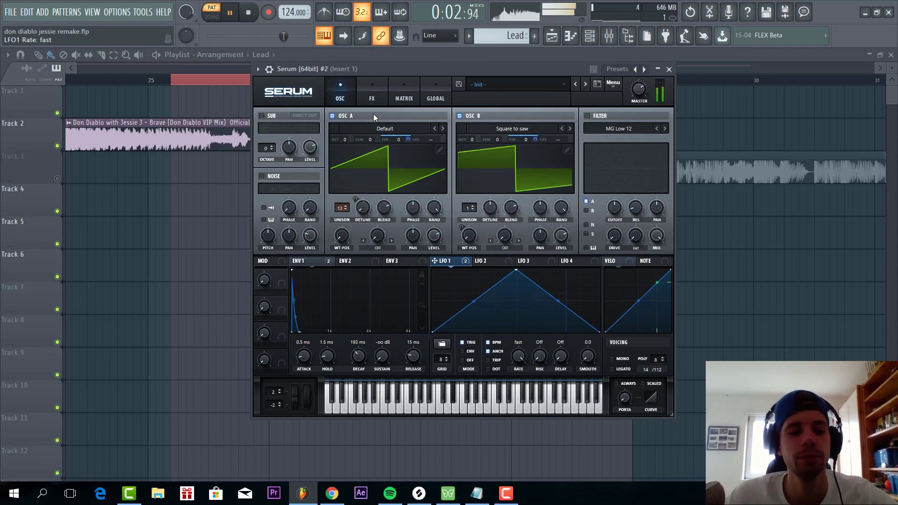
Step: Add the Hyper/Dimension effect to the lead with the hyper mix at 0% and the dimension mix at 54%
{"action": "left_click", "coordinate": [364, 98]}
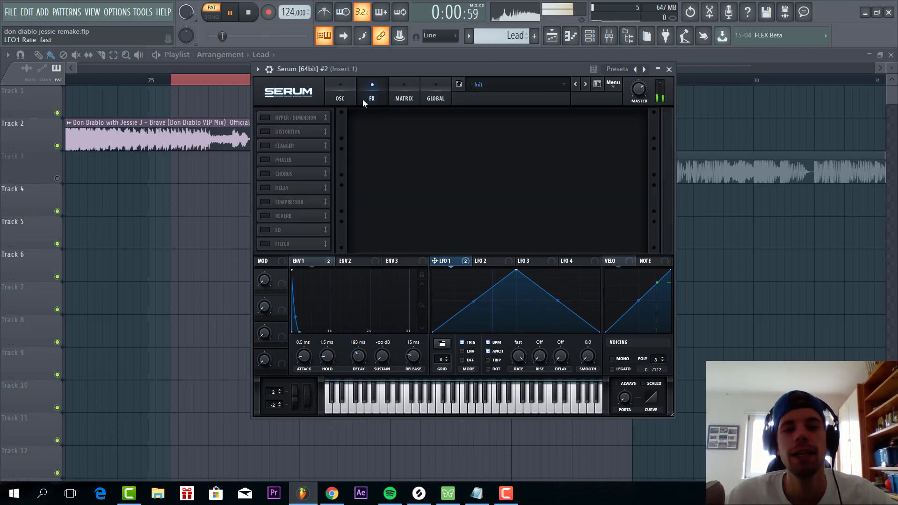
{"action": "left_click", "coordinate": [265, 118]}
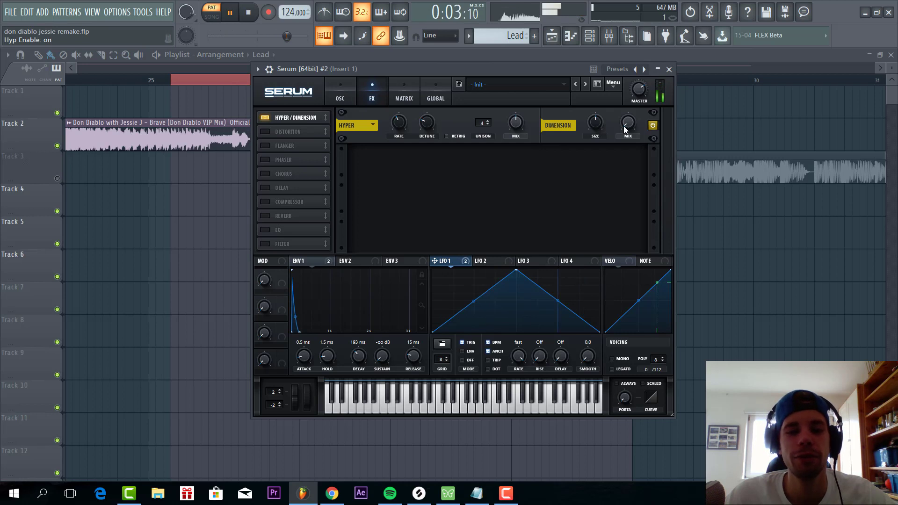
{"action": "left_click_drag", "start_coordinate": [515, 122], "coordinate": [516, 152]}
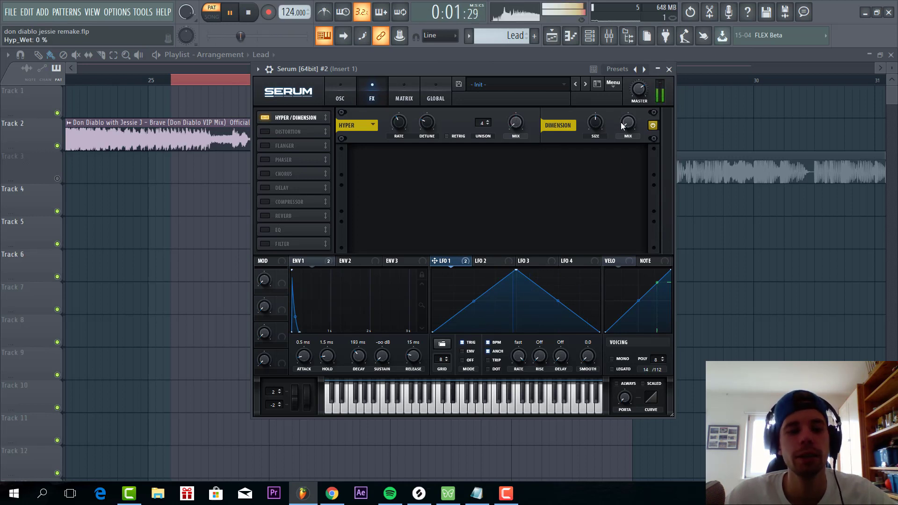
{"action": "left_click_drag", "start_coordinate": [622, 125], "coordinate": [635, 82]}
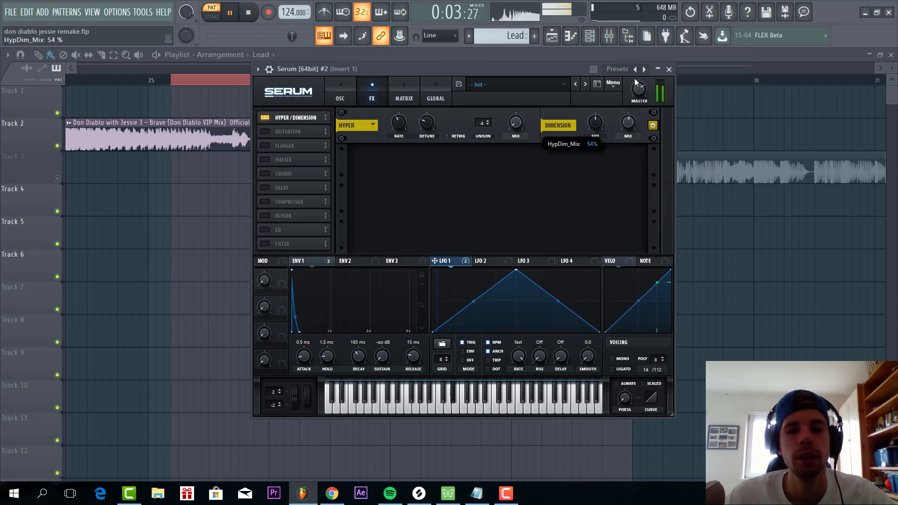
Step: Set the dimension size to 5% and add a Tube distortion with the drive at 64%
{"action": "left_click_drag", "start_coordinate": [594, 123], "coordinate": [582, 162]}
{"action": "left_click_drag", "start_coordinate": [594, 120], "coordinate": [594, 122]}
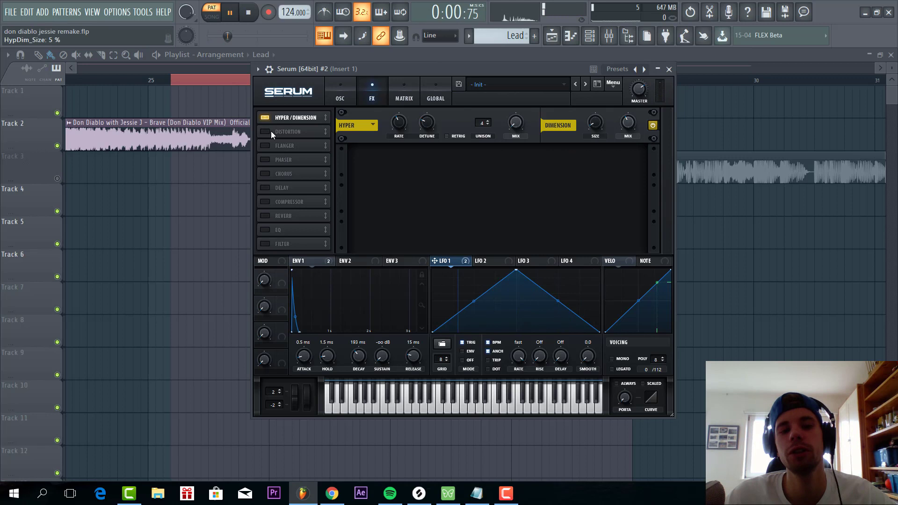
{"action": "left_click", "coordinate": [271, 131]}
{"action": "left_click_drag", "start_coordinate": [557, 162], "coordinate": [561, 124]}
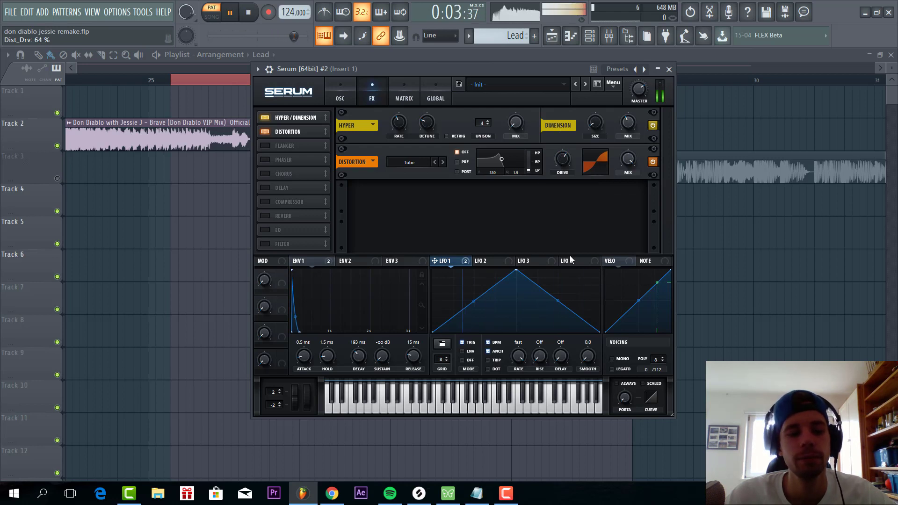
Step: Add a multiband compressor directly after the distortion with its gain at 7.1 dB
{"action": "left_click", "coordinate": [263, 202]}
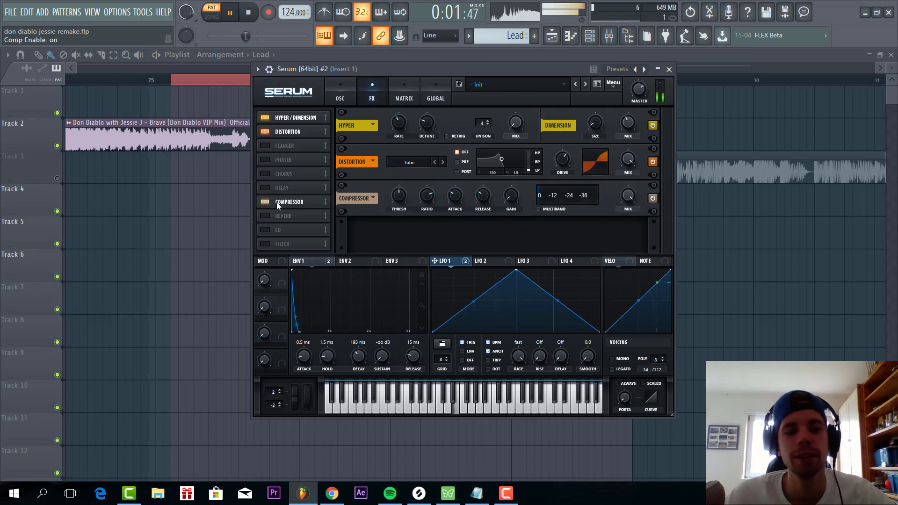
{"action": "left_click", "coordinate": [539, 209]}
{"action": "left_click_drag", "start_coordinate": [511, 196], "coordinate": [513, 170]}
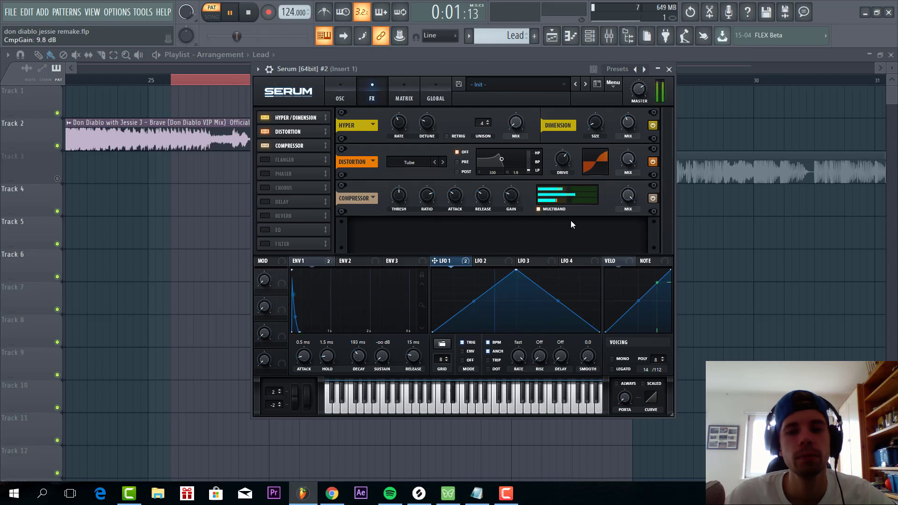
{"action": "left_click_drag", "start_coordinate": [562, 201], "coordinate": [510, 197]}
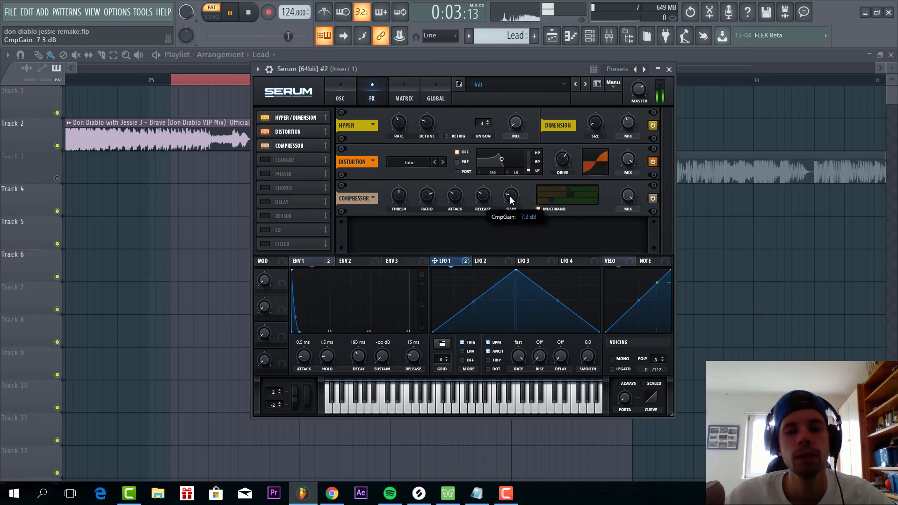
{"action": "scroll", "coordinate": [510, 198], "scroll_direction": "up", "scroll_amount": 3}
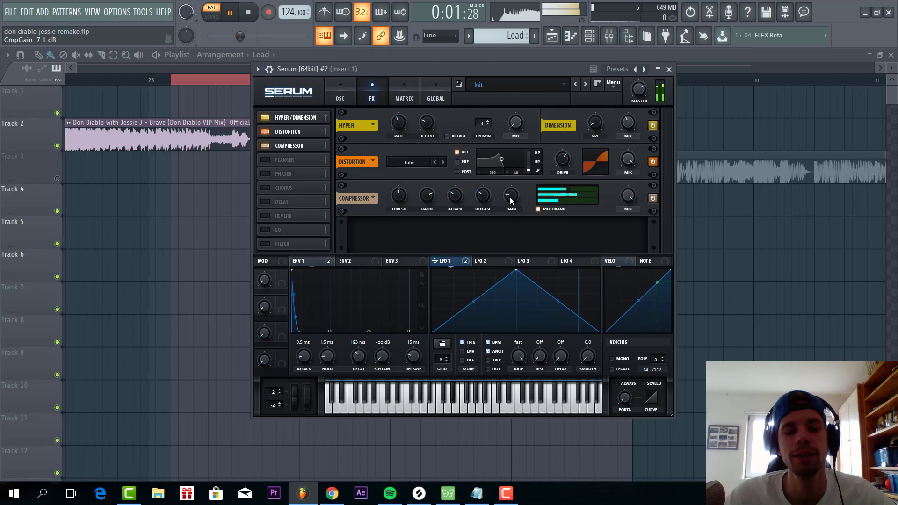
Step: Add the chorus effect to the lead with its filter as HPF and the mix at 24%
{"action": "left_click", "coordinate": [276, 189]}
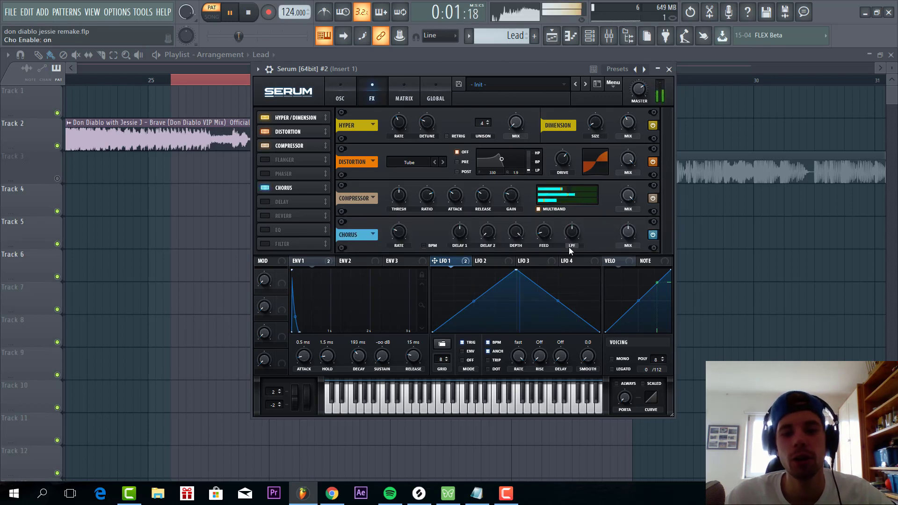
{"action": "scroll", "coordinate": [622, 235], "scroll_direction": "down", "scroll_amount": 3}
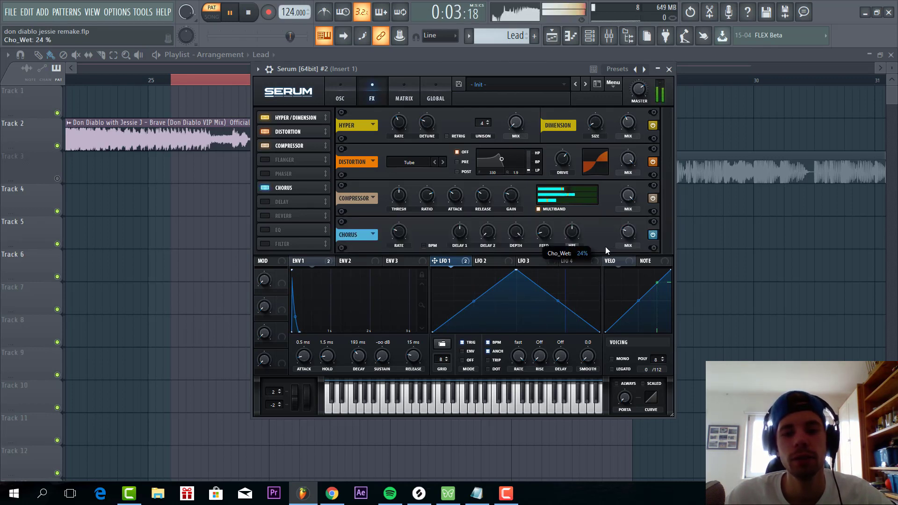
Step: Add a ping-pong delay with its filter frequency raised to 18000, and a hall reverb with the spin depth at 23%
{"action": "left_click", "coordinate": [268, 203]}
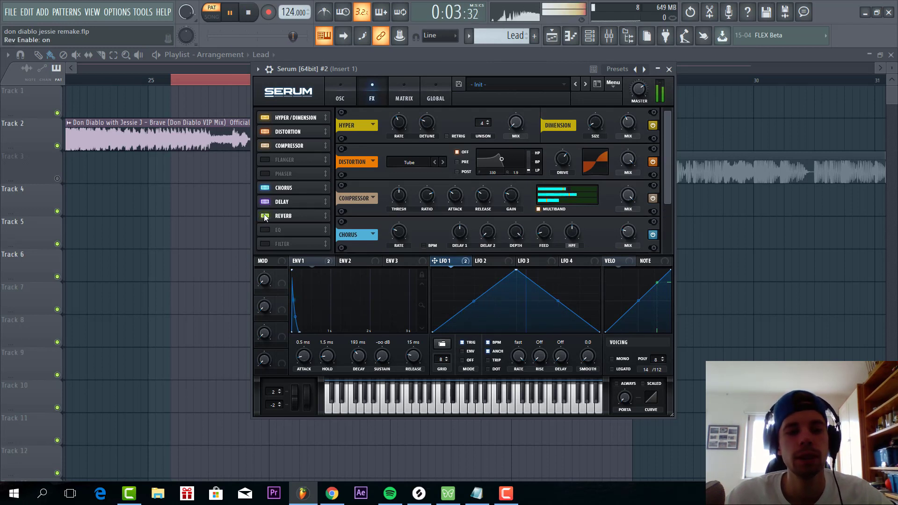
{"action": "left_click", "coordinate": [299, 217]}
{"action": "left_click_drag", "start_coordinate": [531, 191], "coordinate": [571, 228]}
{"action": "left_click", "coordinate": [567, 200]}
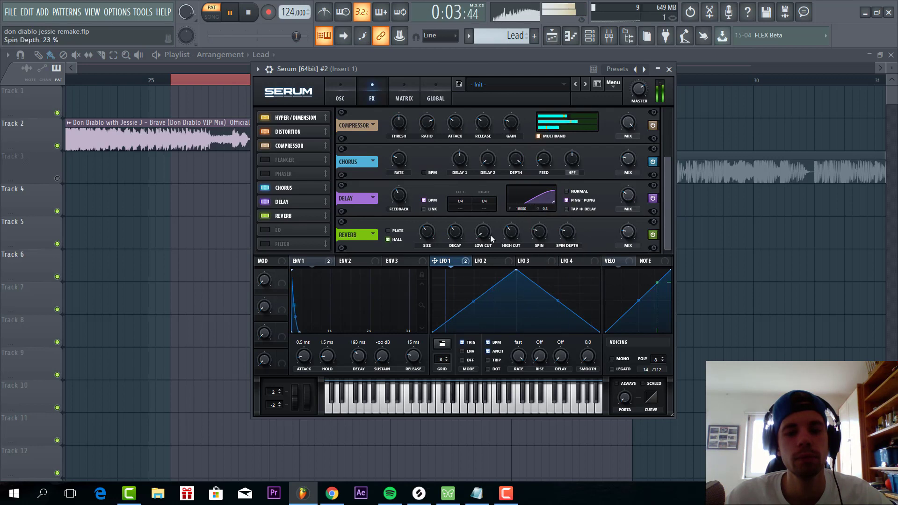
Step: Add the EQ with a low cut at about 54% Q and a high-band gain of -5.1 dB
{"action": "left_click", "coordinate": [266, 230]}
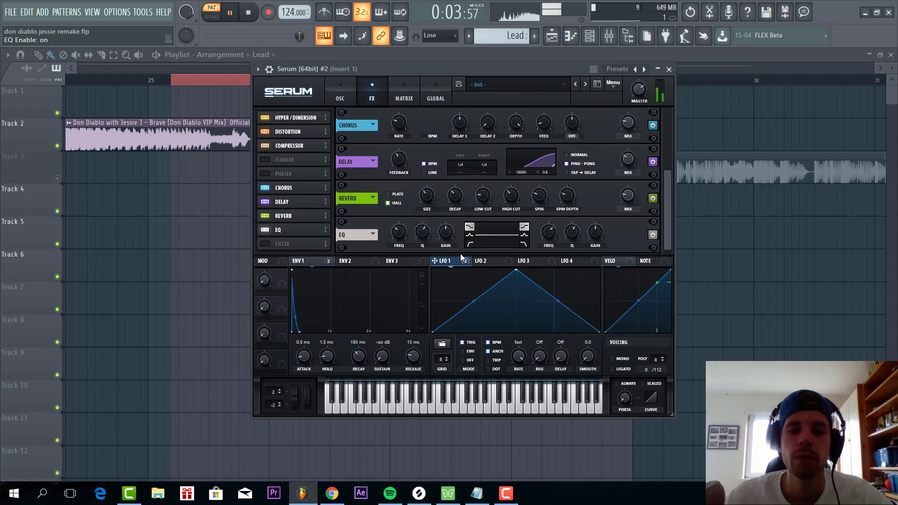
{"action": "left_click", "coordinate": [470, 243]}
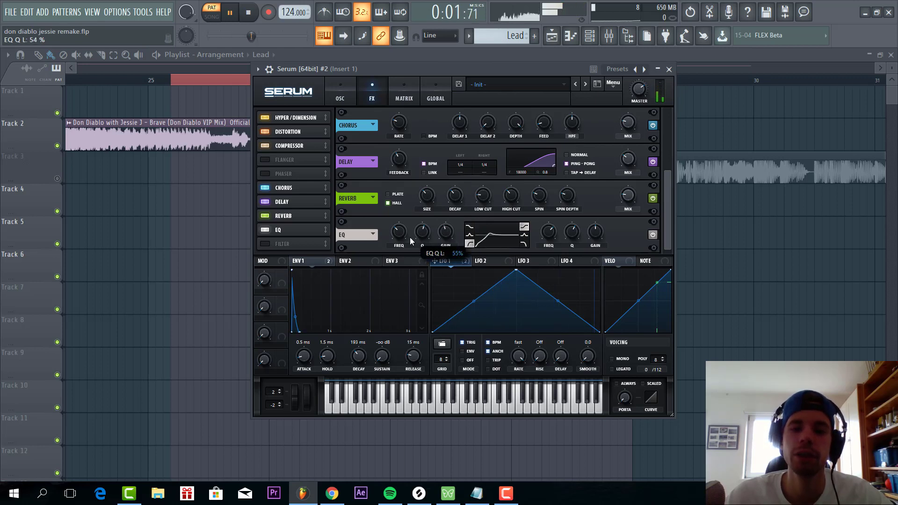
{"action": "mouse_move", "coordinate": [397, 230]}
{"action": "left_mouse_down"}
{"action": "mouse_move", "coordinate": [395, 239]}
{"action": "mouse_move", "coordinate": [398, 230]}
{"action": "mouse_move", "coordinate": [424, 238]}
{"action": "mouse_move", "coordinate": [396, 224]}
{"action": "left_mouse_up"}
{"action": "left_click_drag", "start_coordinate": [594, 227], "coordinate": [595, 237]}
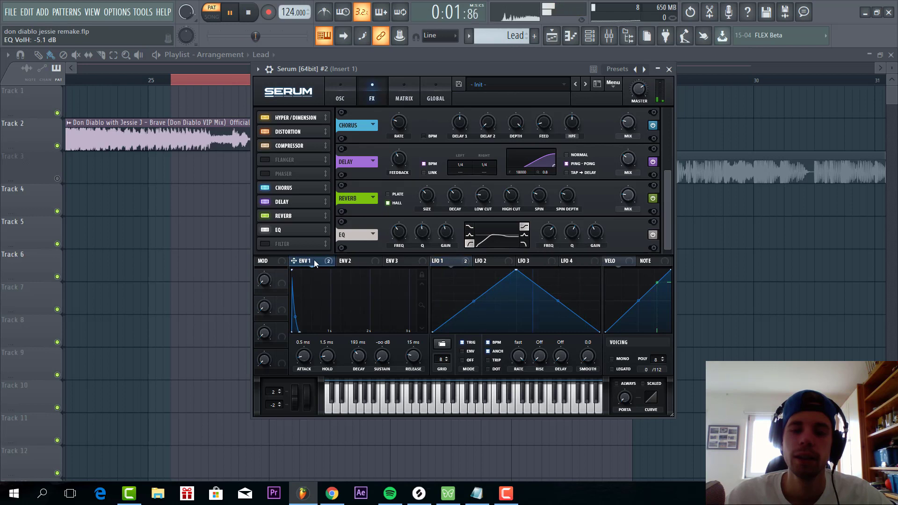
Step: Modulate the EQ's high-band gain with envelope 1 by 19 and set that envelope's attack to 16 ms
{"action": "left_click_drag", "start_coordinate": [293, 260], "coordinate": [588, 233]}
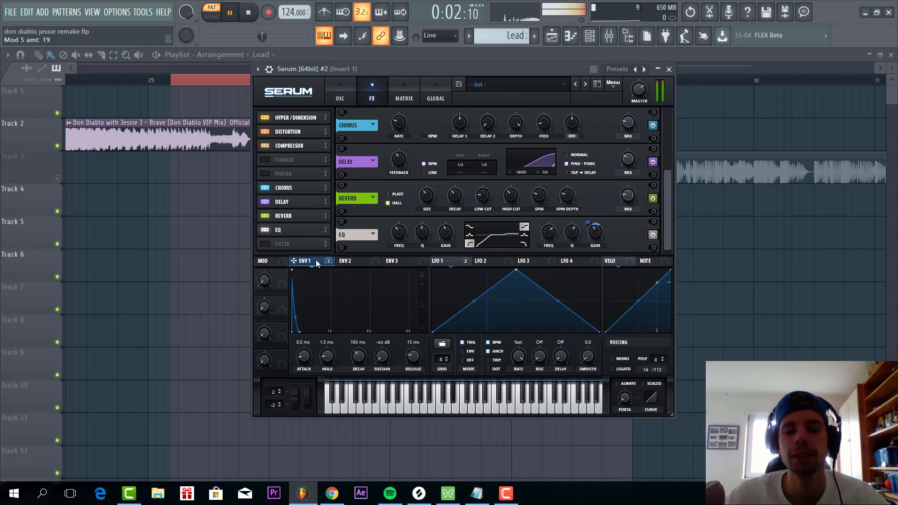
{"action": "left_click_drag", "start_coordinate": [303, 367], "coordinate": [310, 346]}
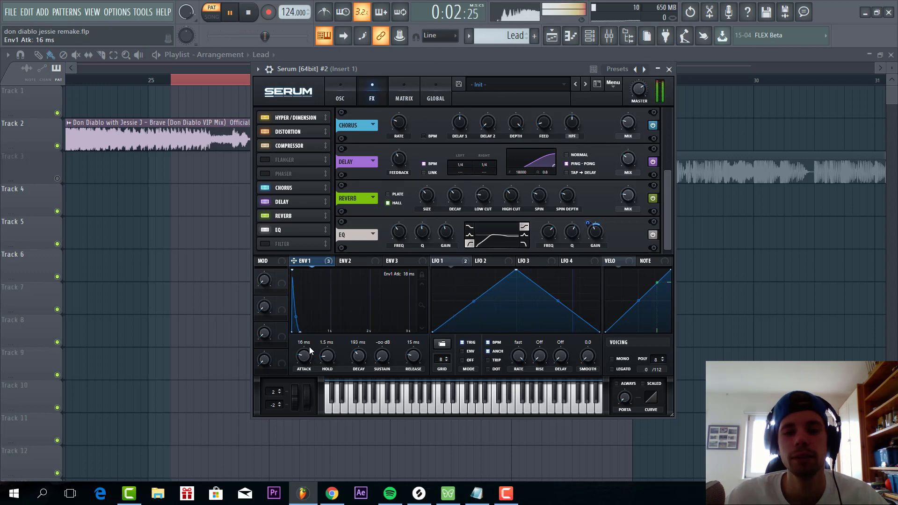
Step: Set the amount of envelope 1's modulation of oscillator B's wavetable position to 62
{"action": "left_click", "coordinate": [340, 96]}
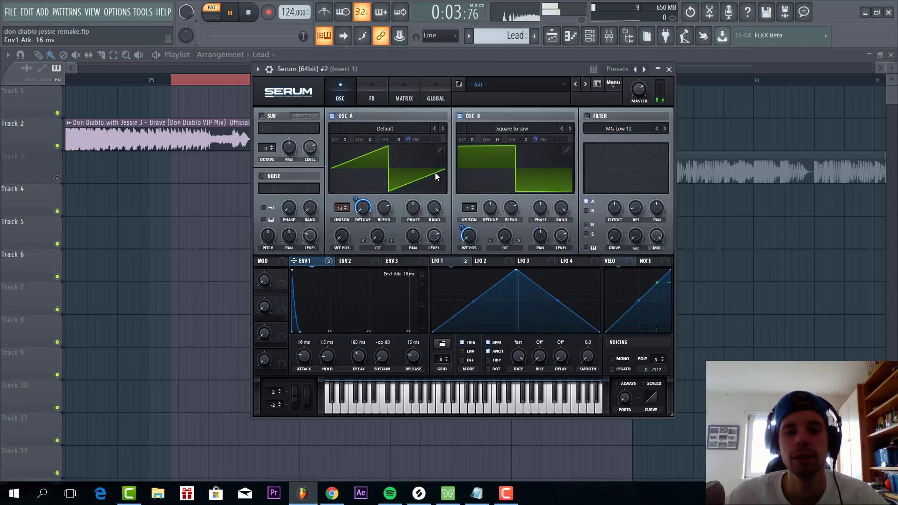
{"action": "left_click", "coordinate": [372, 100]}
{"action": "left_click", "coordinate": [350, 96]}
{"action": "mouse_move", "coordinate": [467, 233]}
{"action": "left_mouse_down"}
{"action": "mouse_move", "coordinate": [466, 214]}
{"action": "mouse_move", "coordinate": [462, 230]}
{"action": "left_mouse_up"}
{"action": "right_click", "coordinate": [466, 236]}
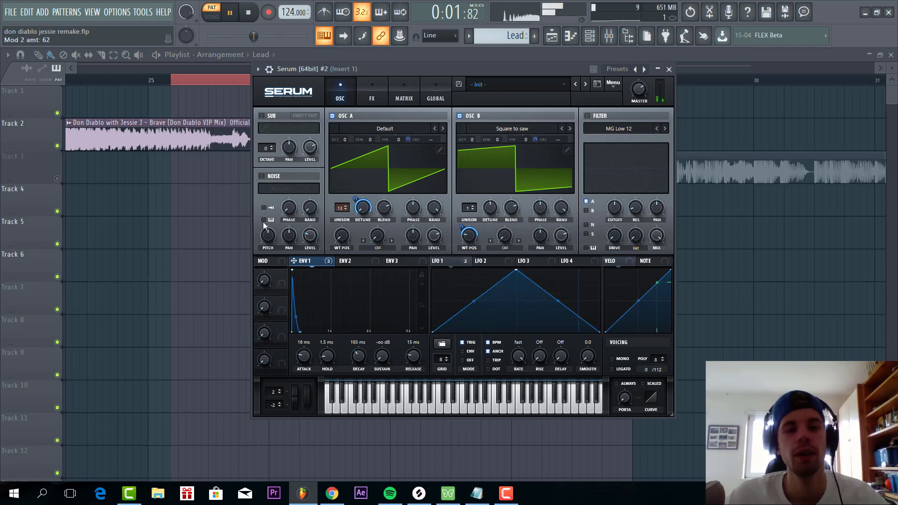
Step: Return to the playlist and play the arrangement in song mode from shortly after bar 25 to hear the bass and lead together
{"action": "key", "text": "F6"}
{"action": "left_click_drag", "start_coordinate": [478, 69], "coordinate": [774, 197]}
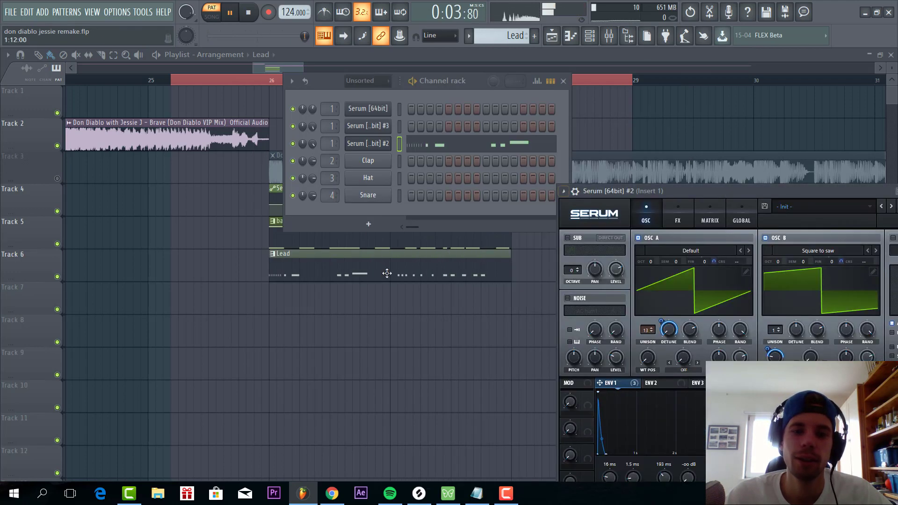
{"action": "left_click", "coordinate": [387, 273]}
{"action": "key", "text": "l"}
{"action": "left_click", "coordinate": [187, 80]}
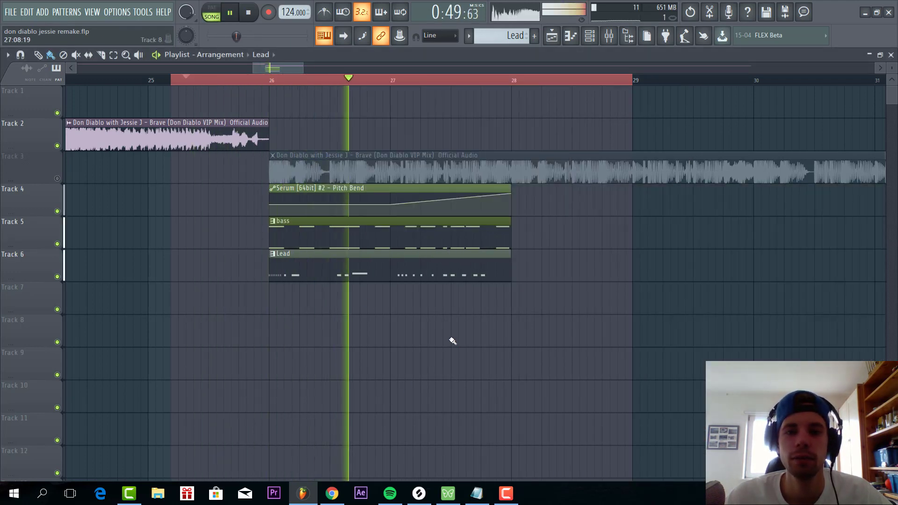
{"action": "key", "text": "space"}
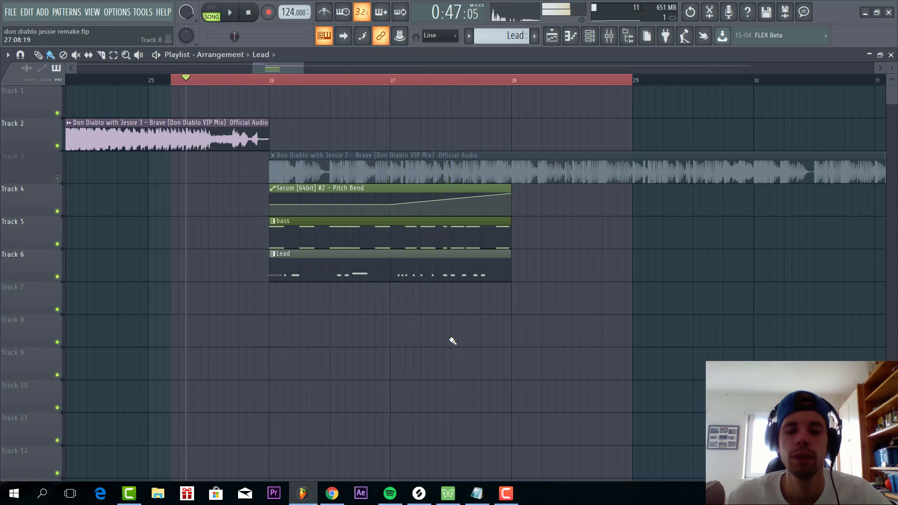